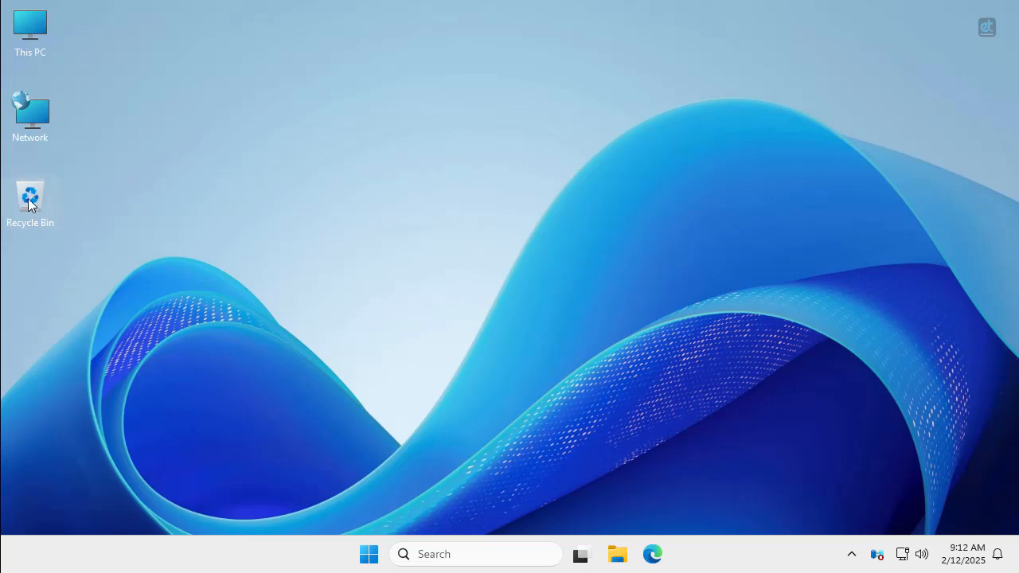
Open the Ethernet0 adapter's properties from the network settings.
right_click(29, 127)
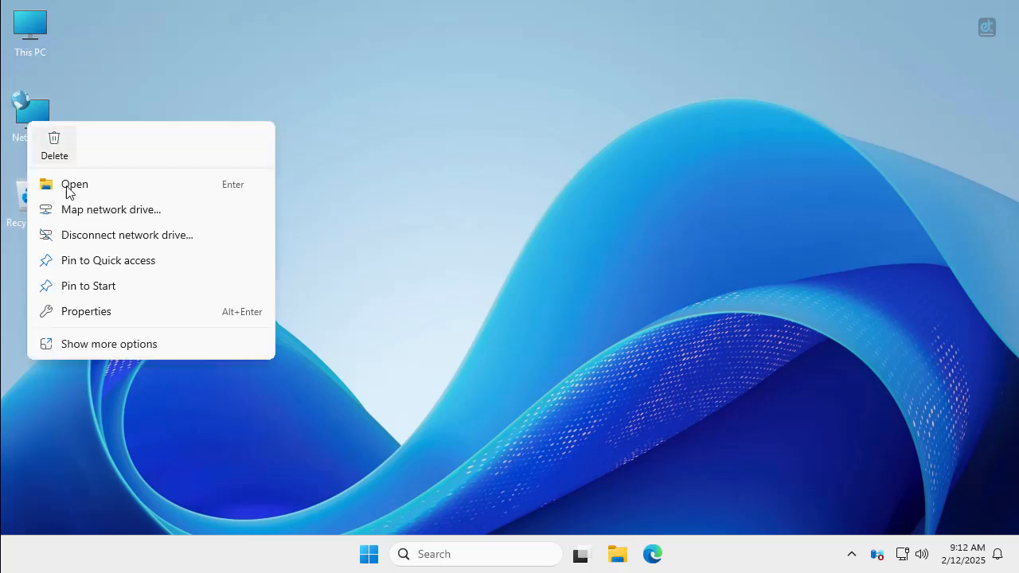
left_click(86, 313)
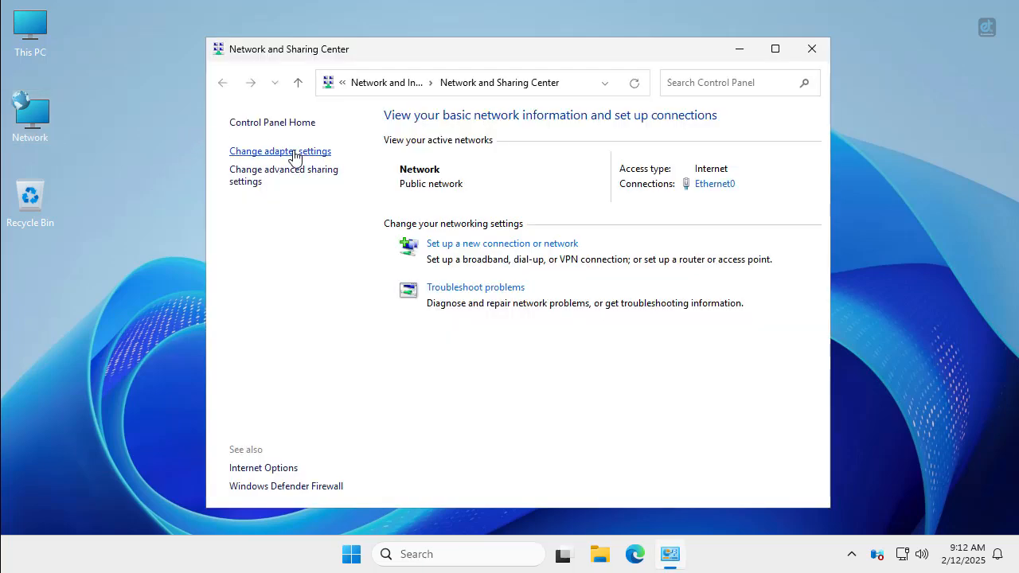
left_click(293, 156)
left_click(296, 187)
right_click(295, 183)
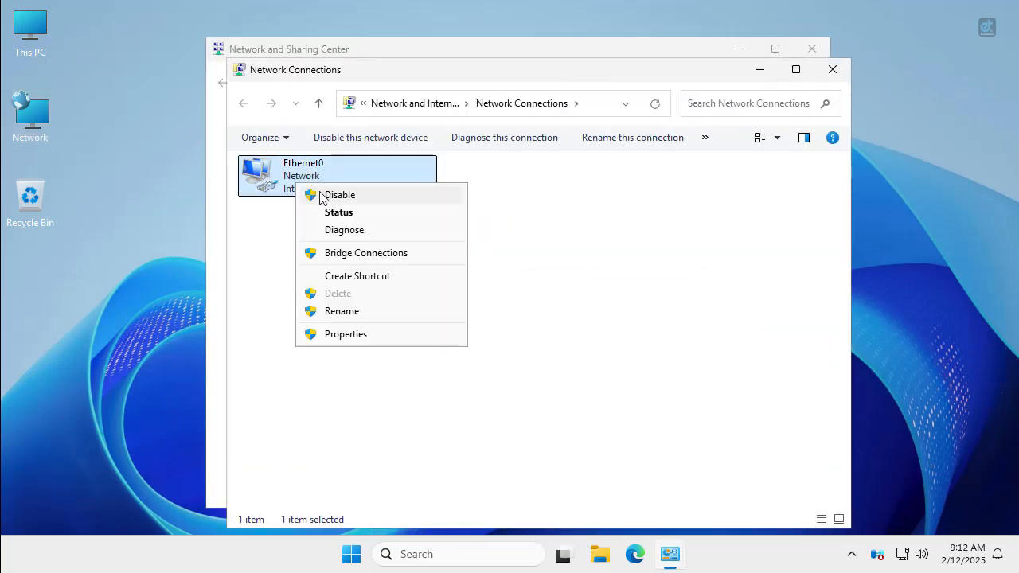
left_click(344, 335)
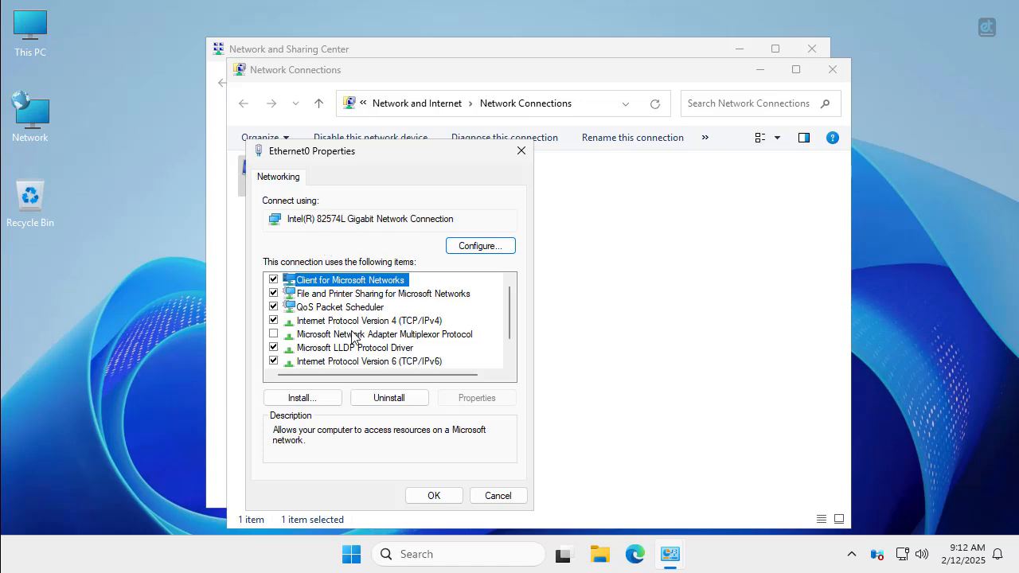
Disable IPv6 and set static IPv4 192.168.10.1, mask 255.255.255.0, DNS 192.168.10.1.
left_click(274, 362)
double_click(410, 323)
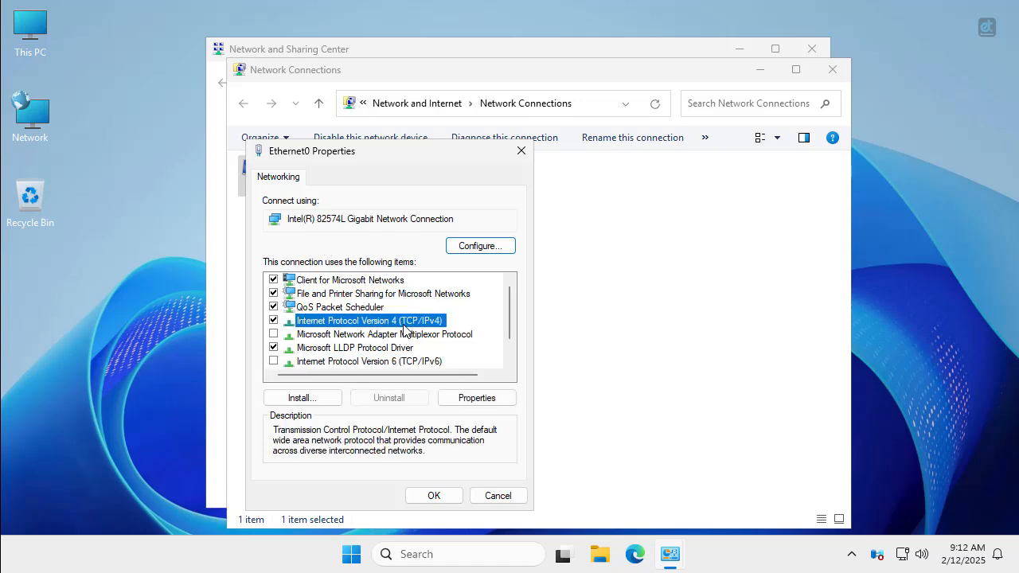
left_click(389, 292)
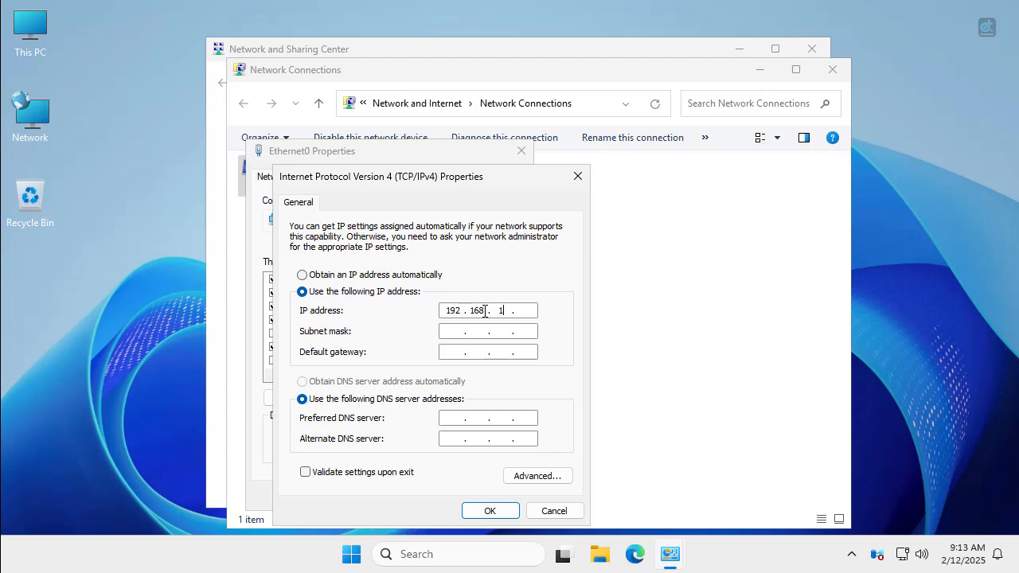
key("Tab")
key("Tab")
key("Tab")
key("Tab")
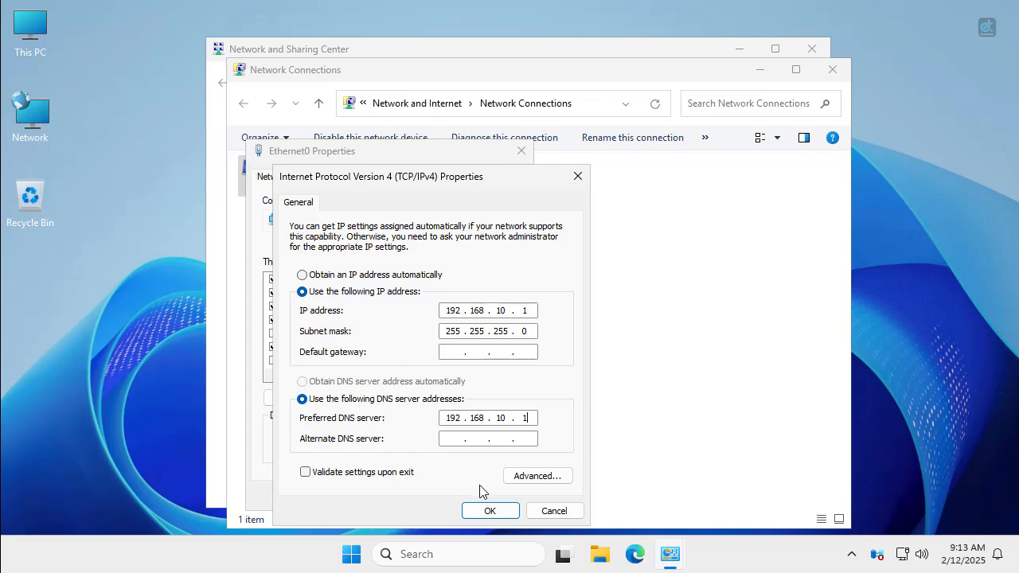
left_click(489, 510)
left_click(433, 495)
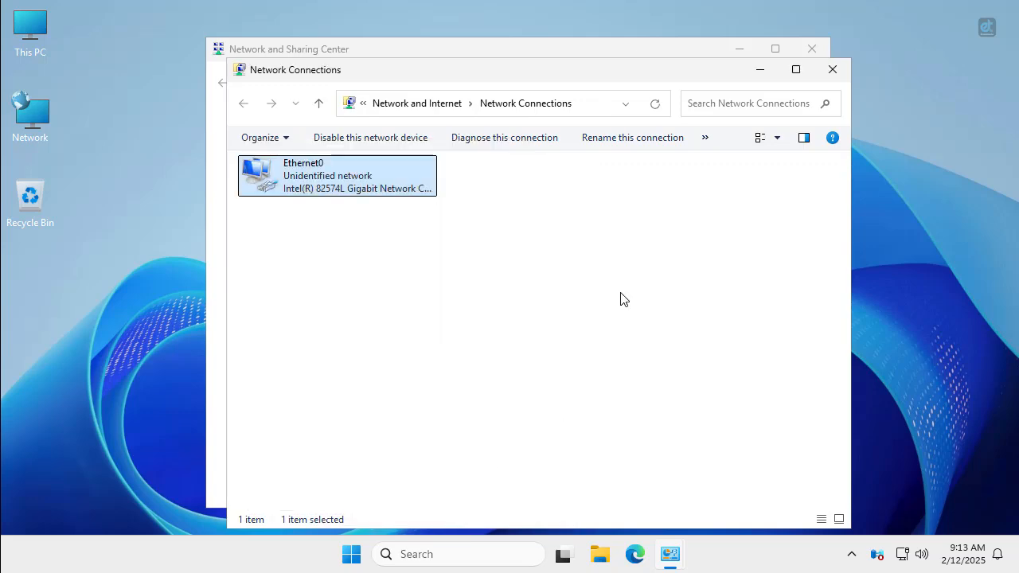
left_click(832, 70)
Open the system About page and check the installed RAM and Windows Server 2025 edition.
left_click(812, 49)
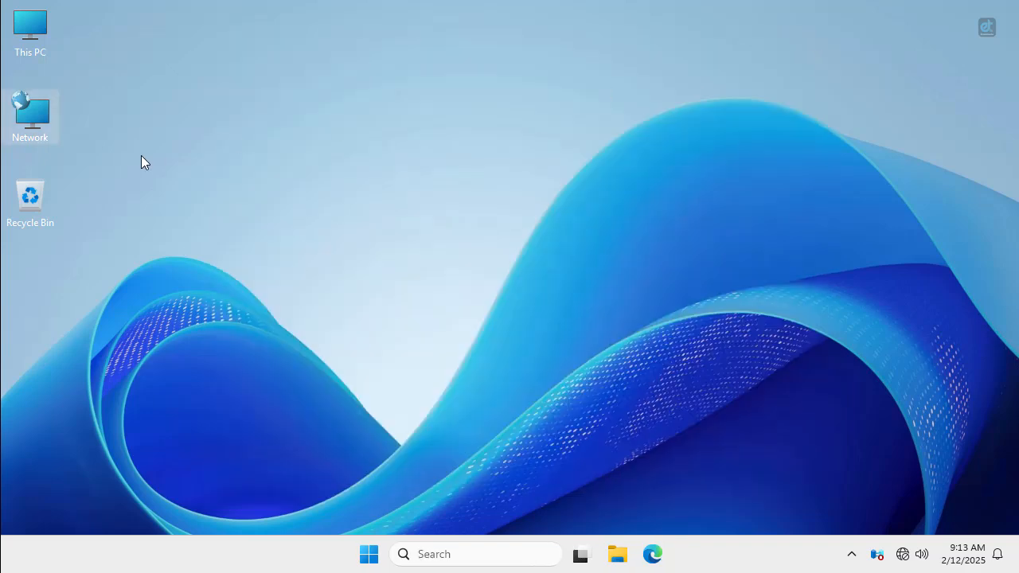
right_click(47, 30)
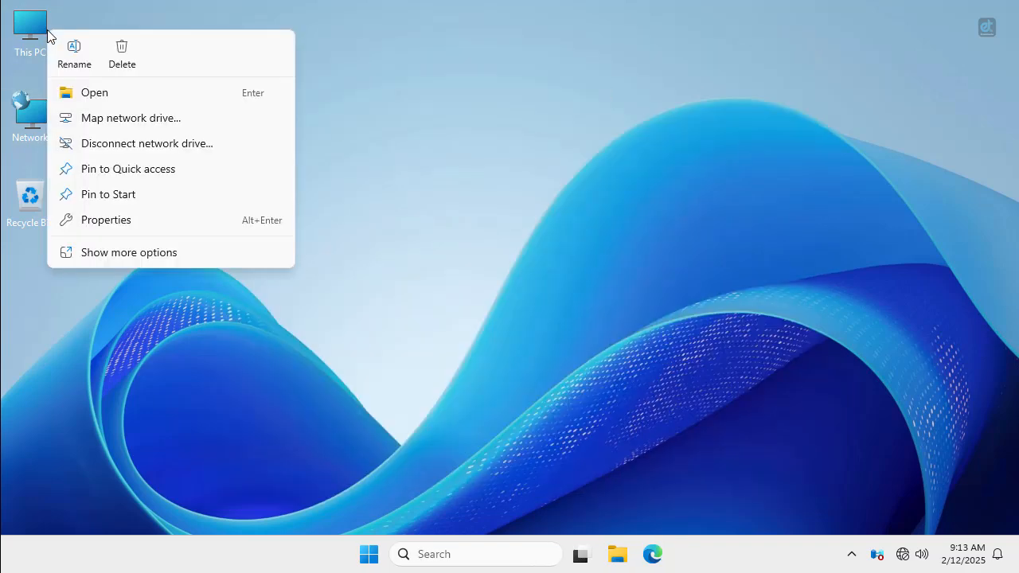
left_click(106, 228)
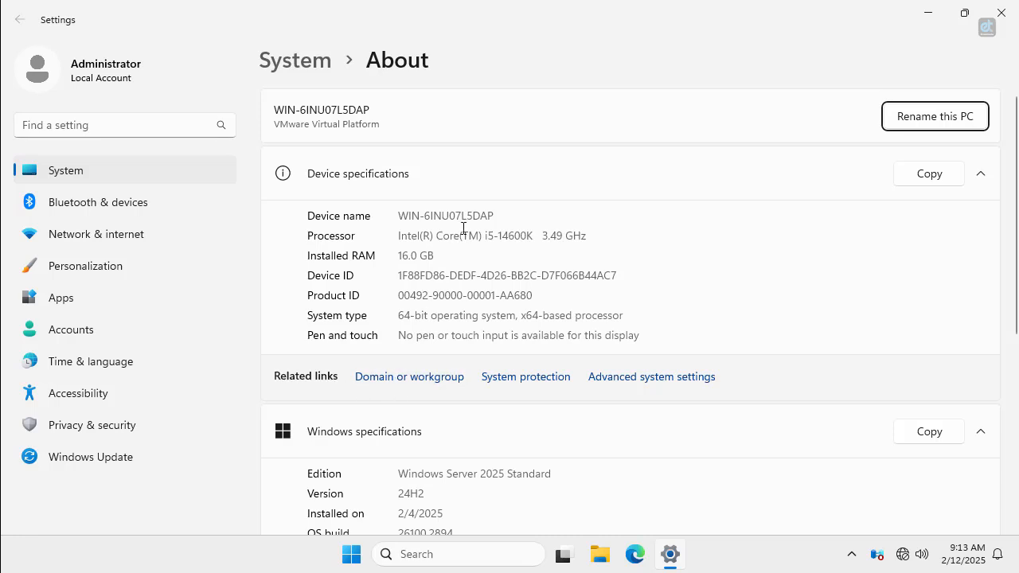
left_click_drag(434, 260, 381, 261)
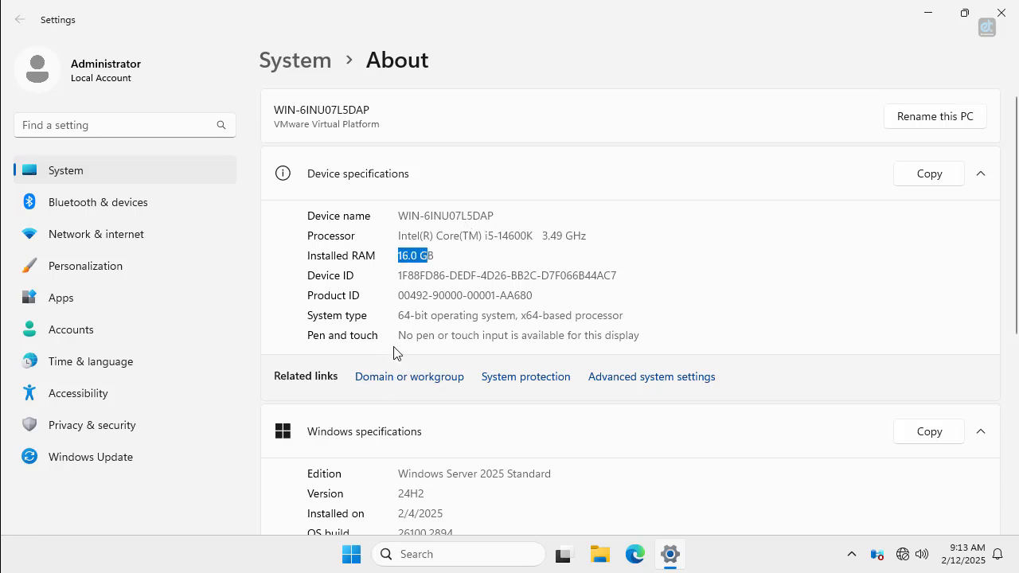
left_click_drag(440, 470, 509, 471)
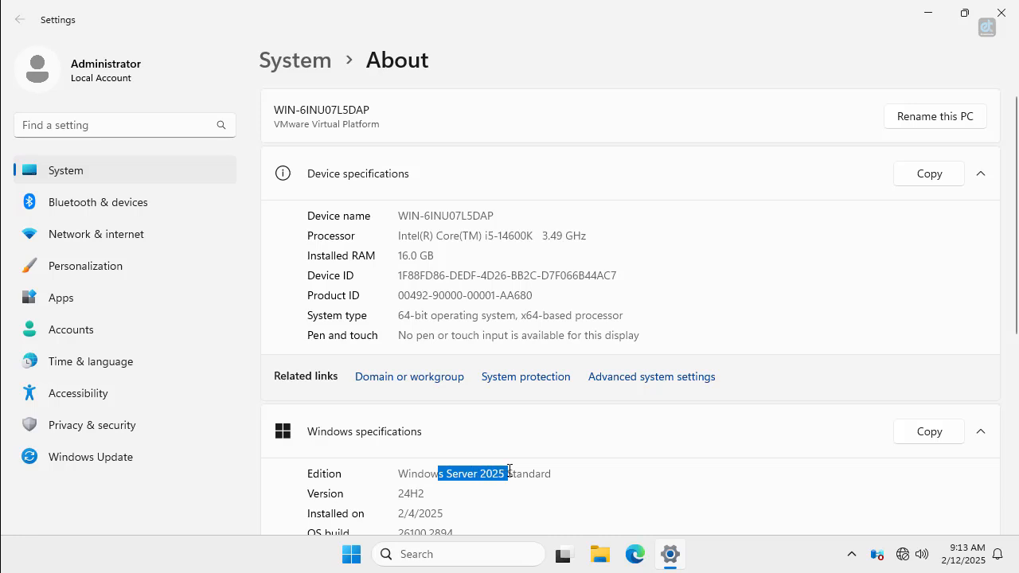
Change the computer name to Srv01, leaving WORKGROUP membership, and restart now.
left_click(418, 377)
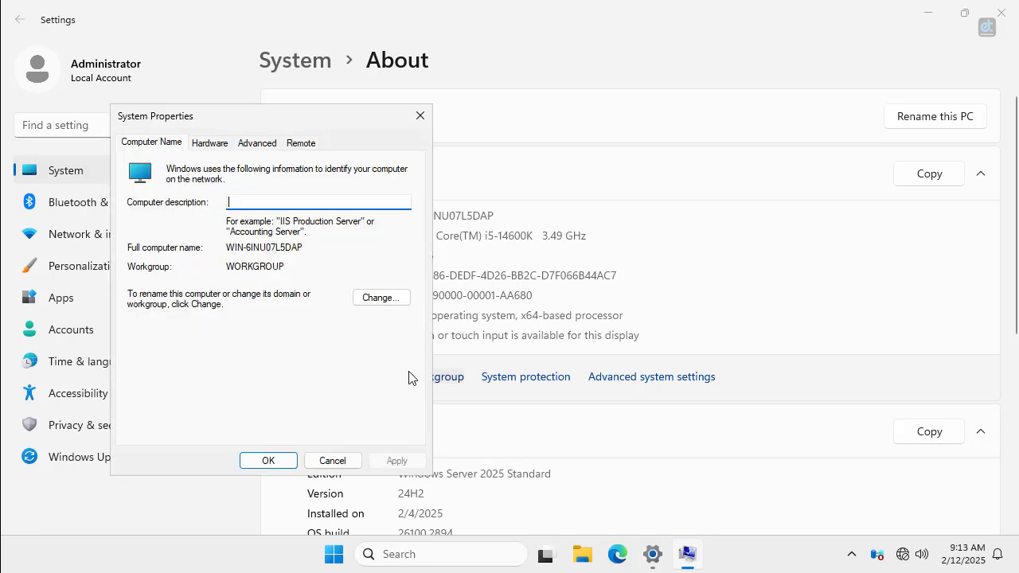
left_click(387, 298)
type("S")
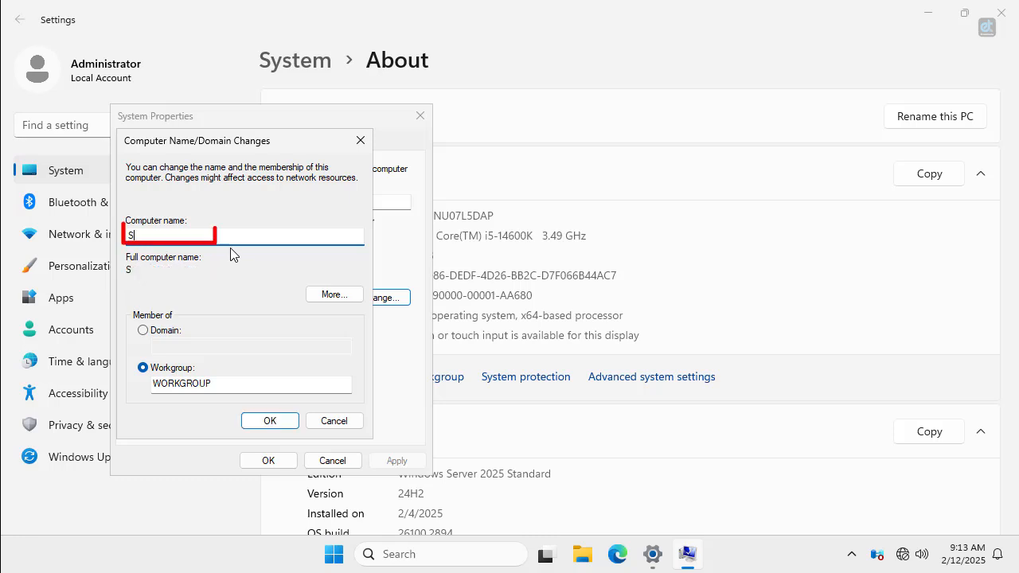
type("rv01")
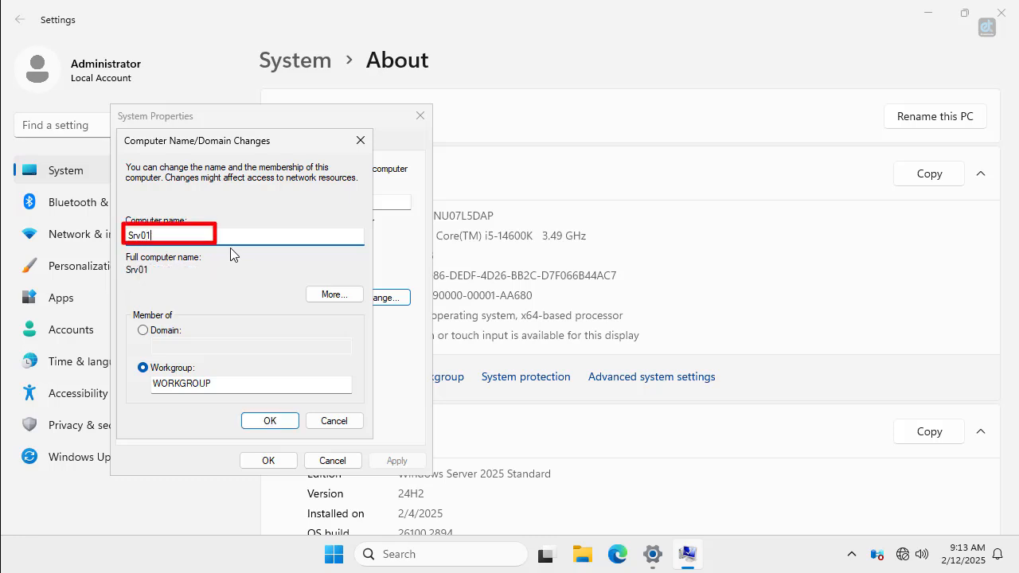
left_click_drag(221, 389, 134, 390)
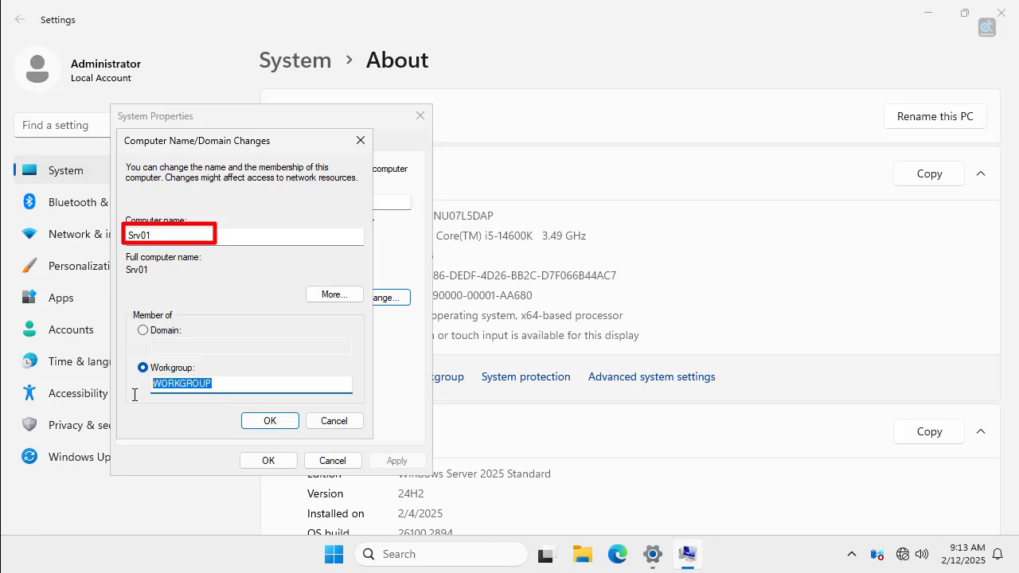
left_click(270, 422)
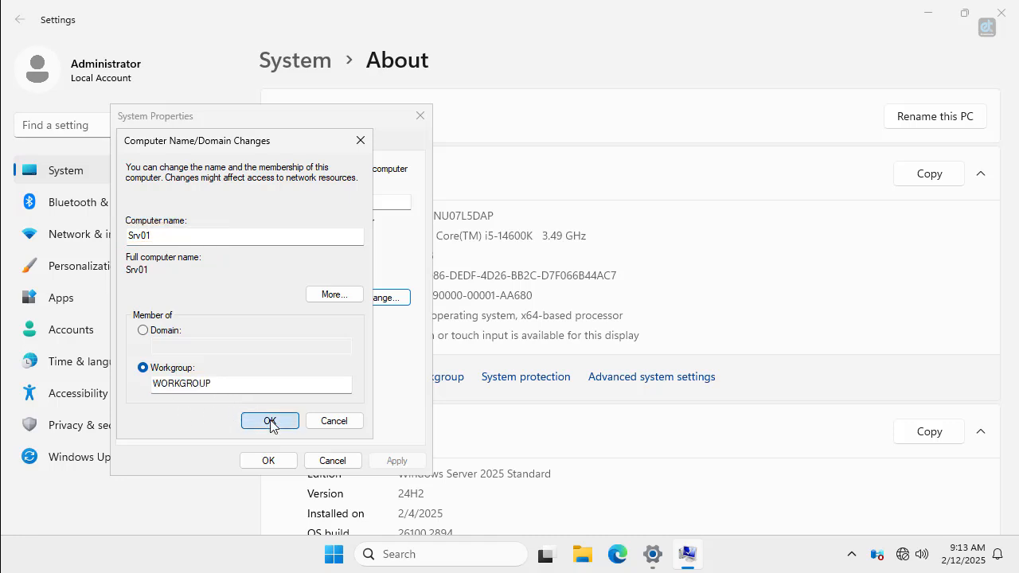
left_click(269, 421)
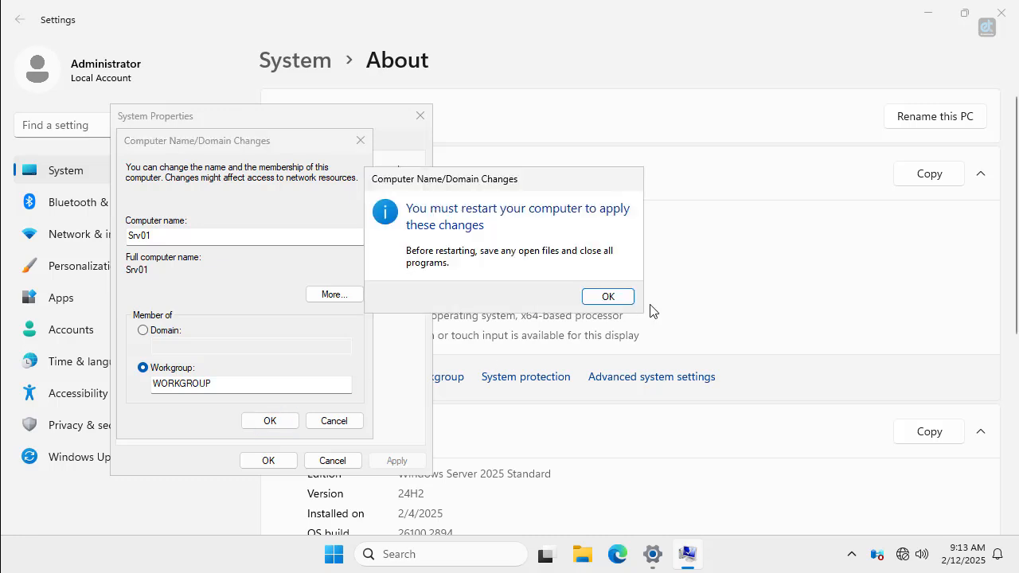
left_click(626, 304)
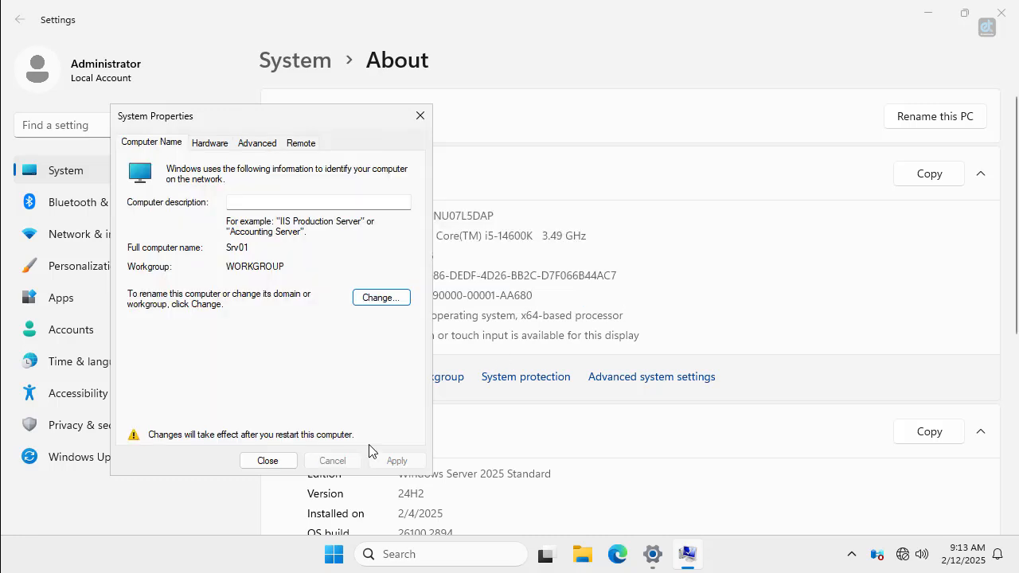
left_click(283, 461)
left_click(503, 301)
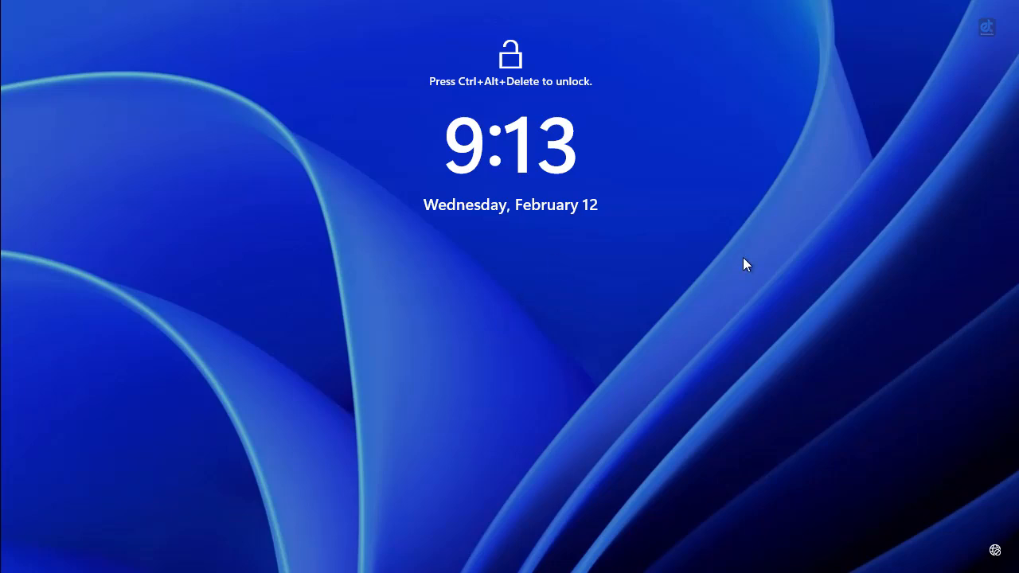
Sign in as Administrator with the account password after the restart.
key("ctrl+alt+Delete")
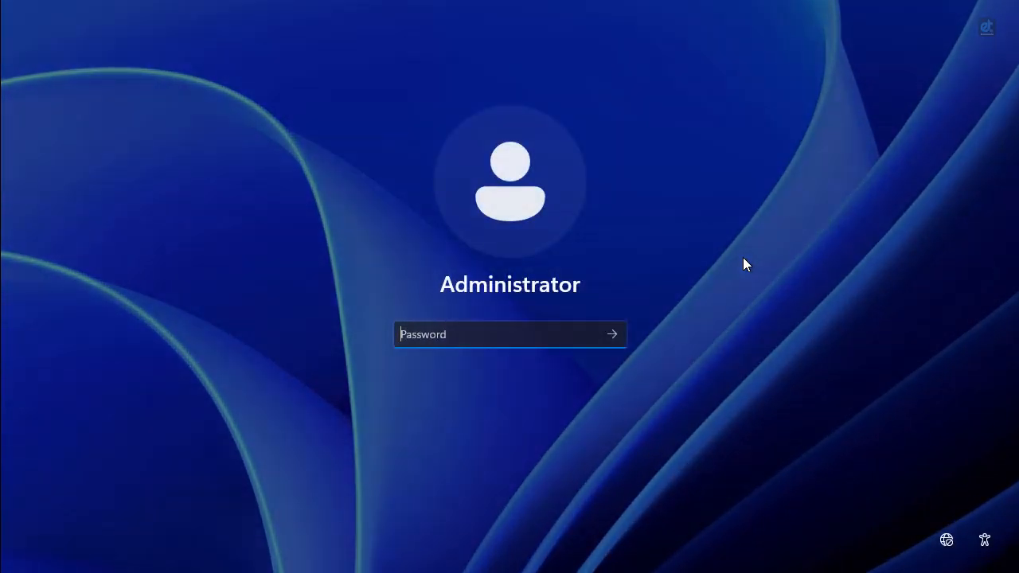
type("********")
key("Return")
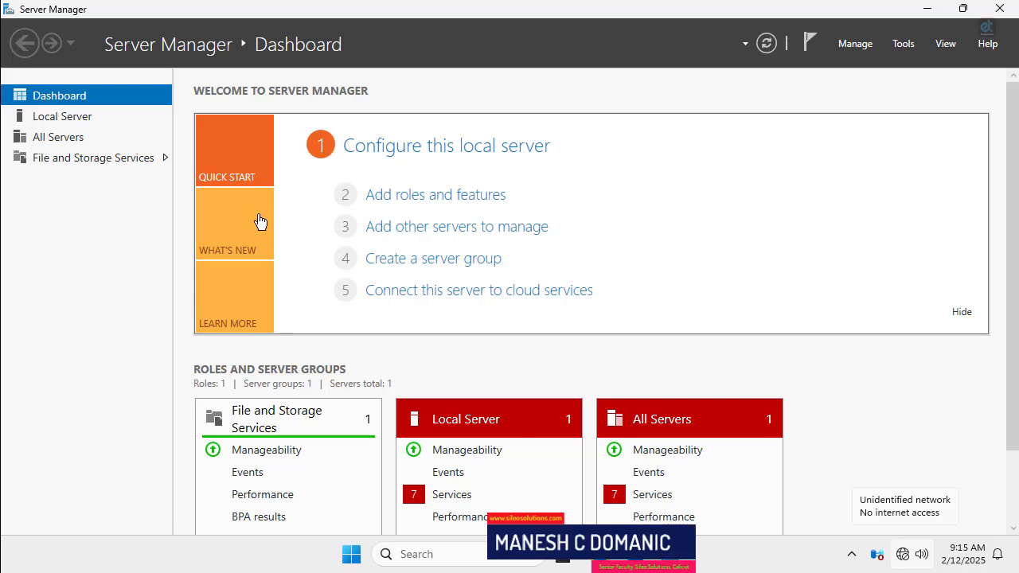
Close Server Manager, review the About page (Windows Server 2025, 16.0 GB RAM), then close it.
left_click(987, 10)
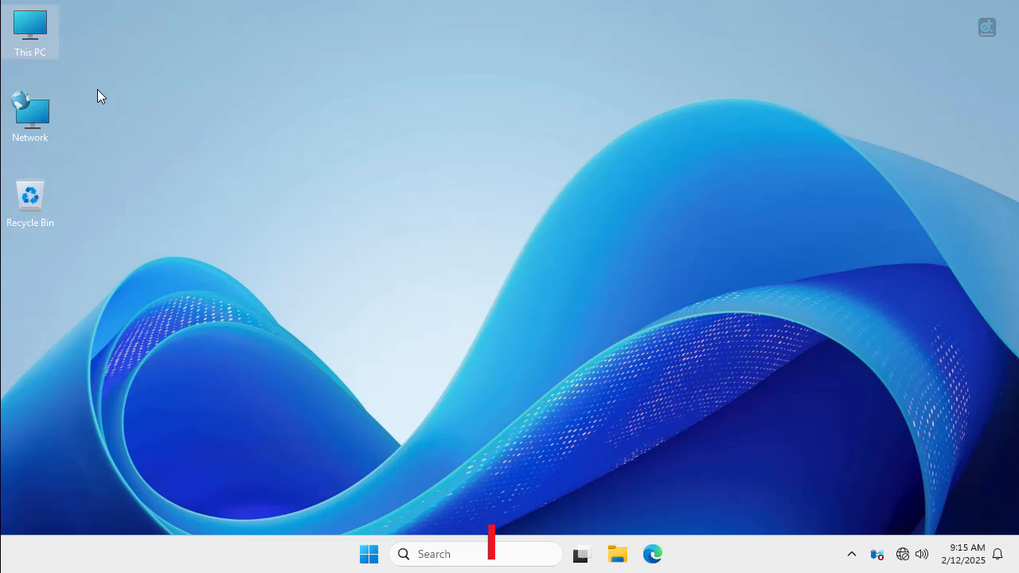
right_click(28, 46)
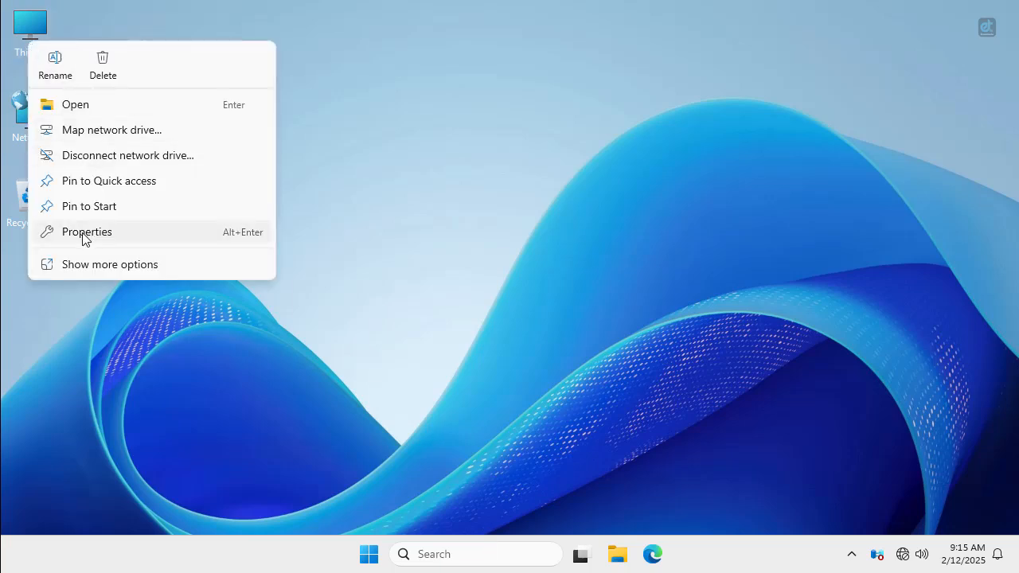
left_click(348, 301)
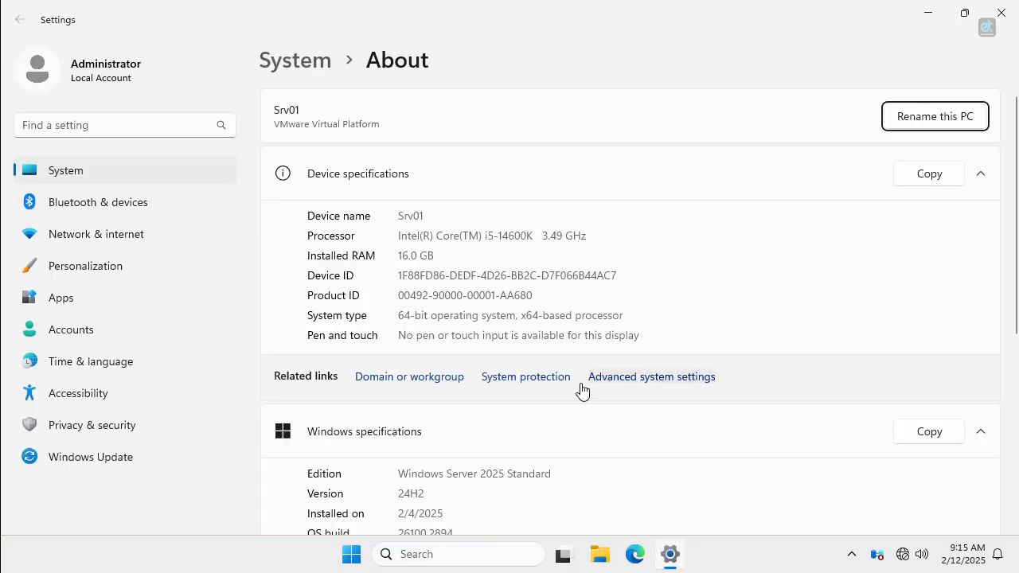
left_click_drag(508, 473, 391, 471)
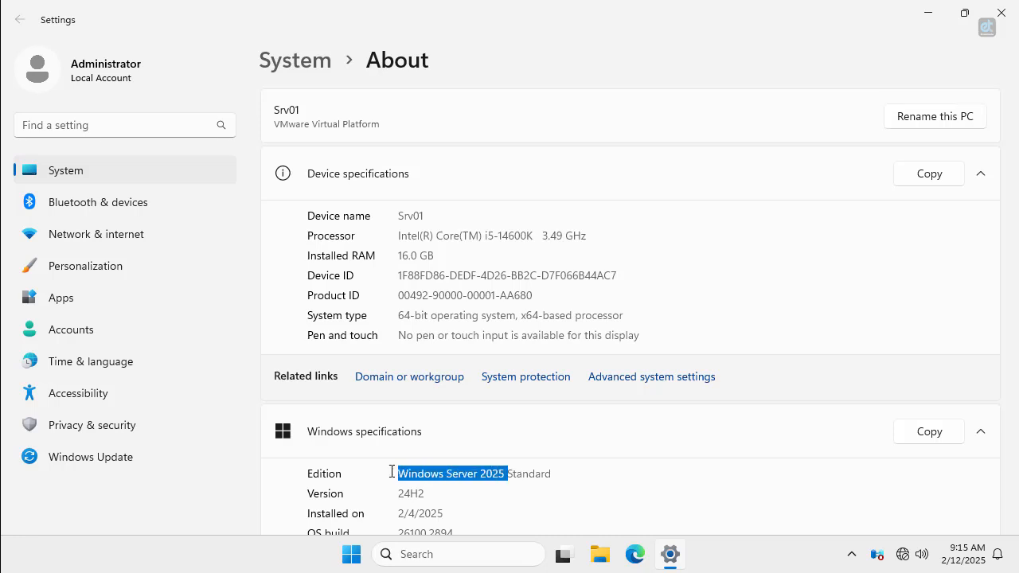
left_click(432, 257)
left_click_drag(432, 257, 393, 258)
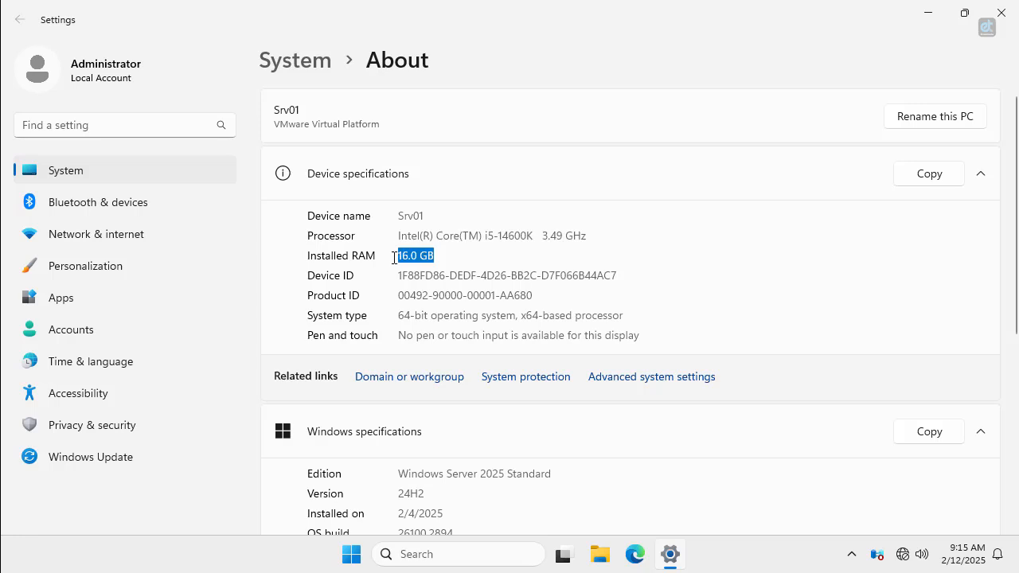
left_click(1001, 19)
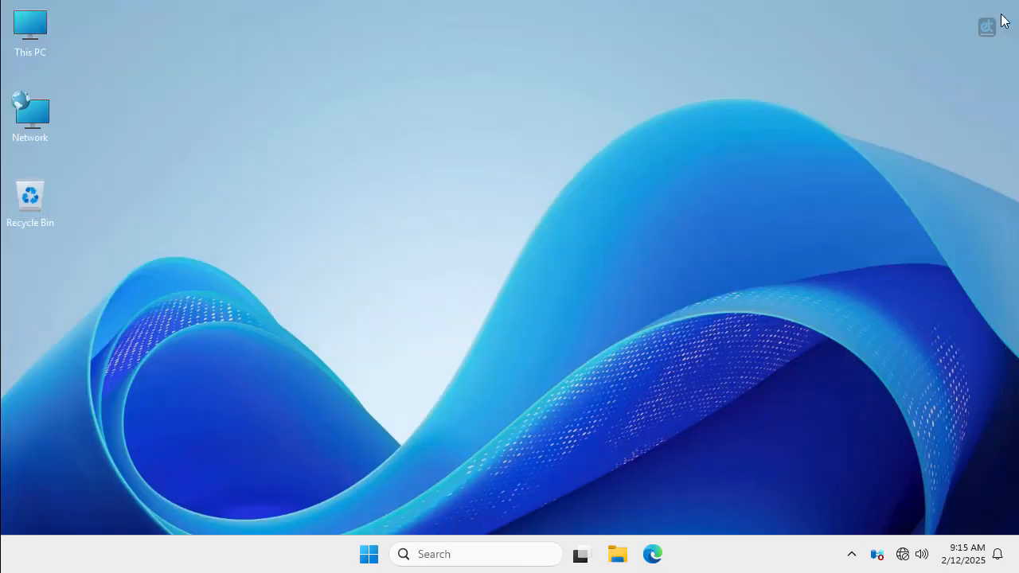
Relaunch Server Manager from Start, glance at its Tools menu, then minimize it.
left_click(368, 556)
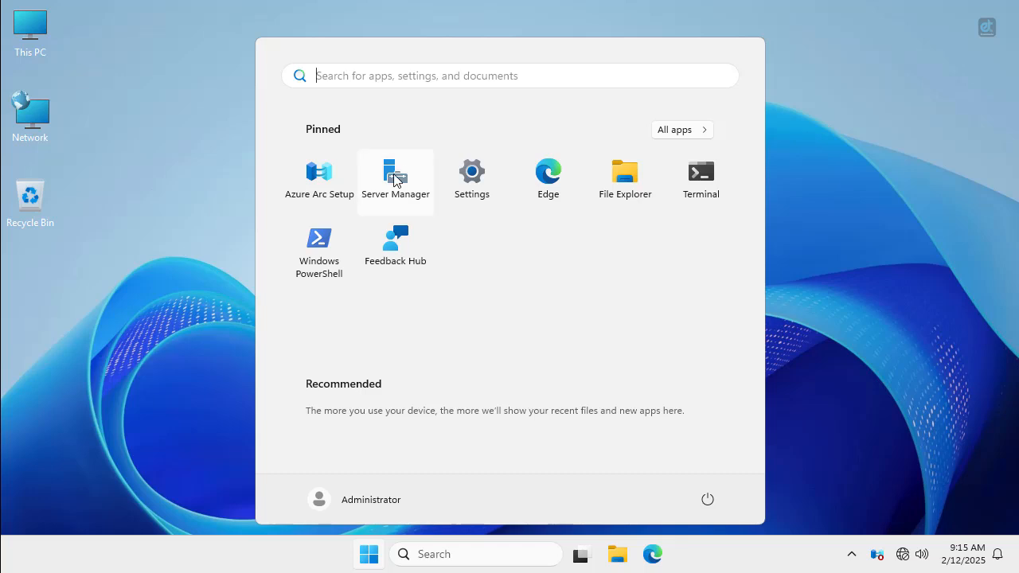
left_click(395, 180)
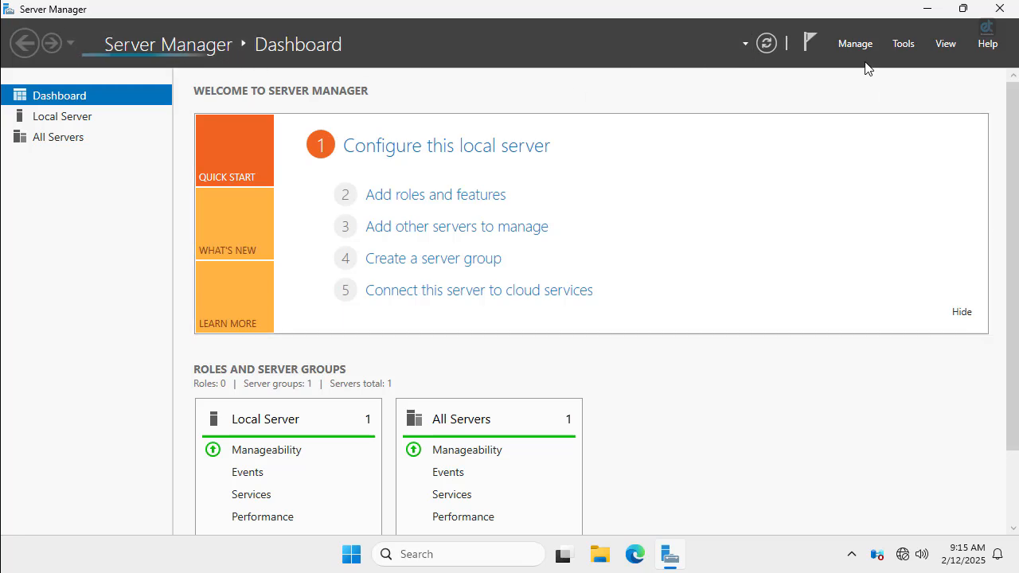
left_click(904, 43)
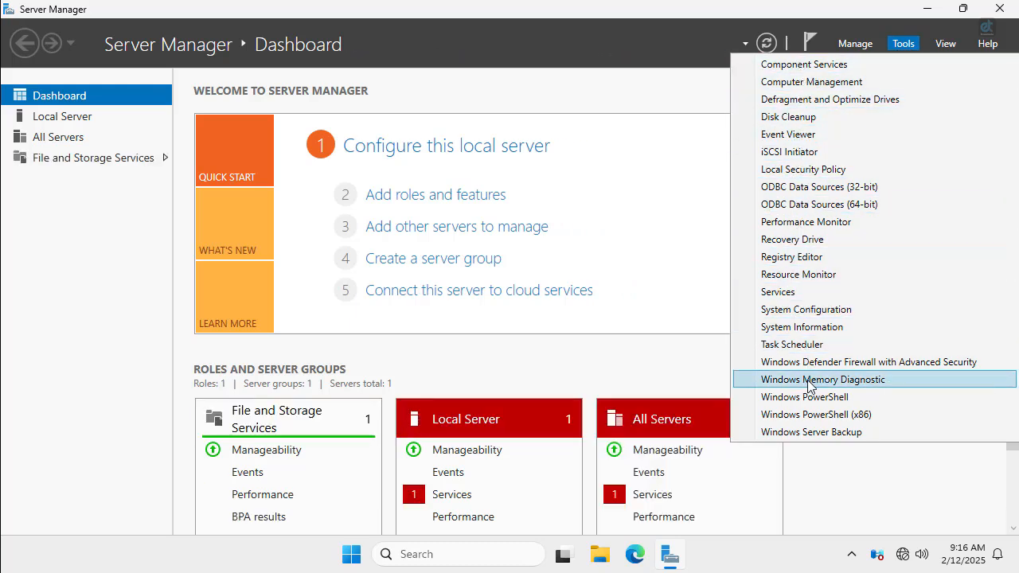
left_click(927, 11)
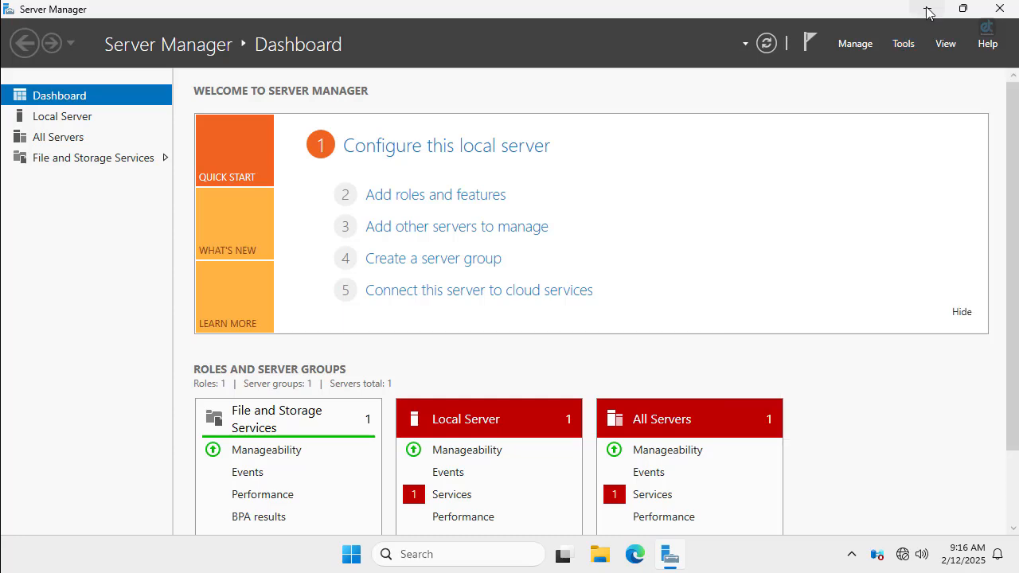
left_click(927, 11)
double_click(46, 28)
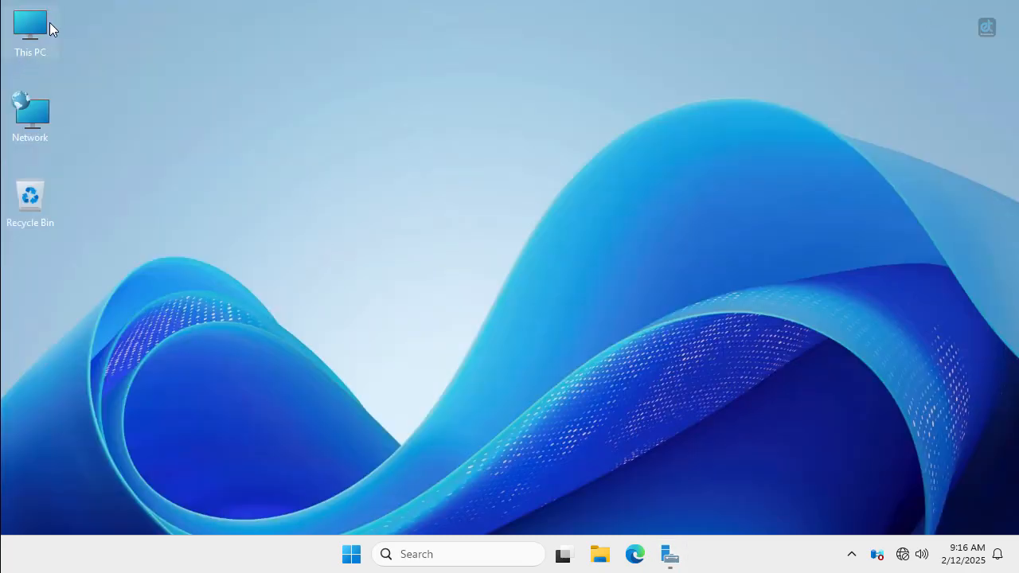
double_click(237, 160)
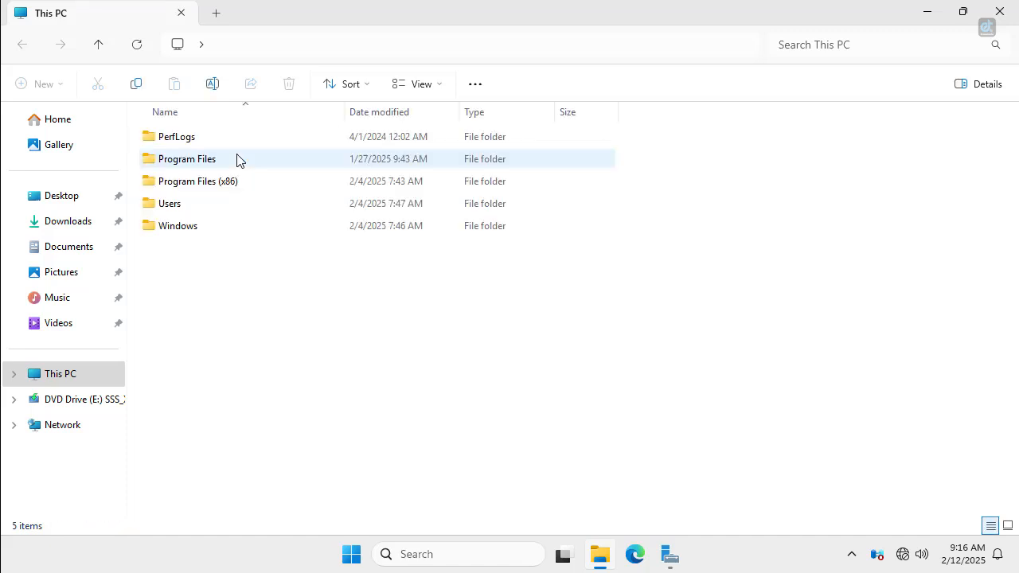
double_click(193, 230)
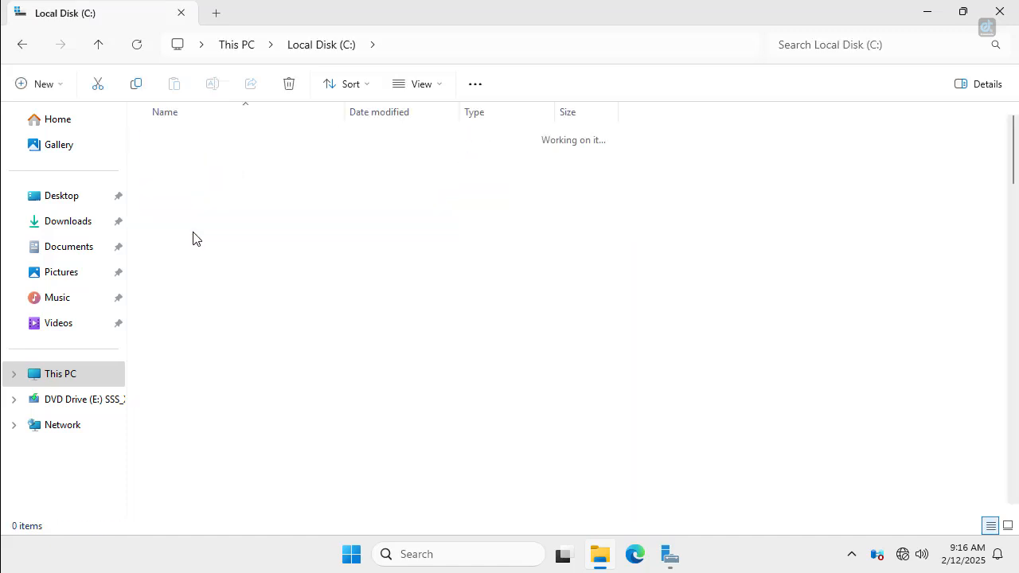
scroll(271, 263, "down", 8)
scroll(278, 287, "down", 3)
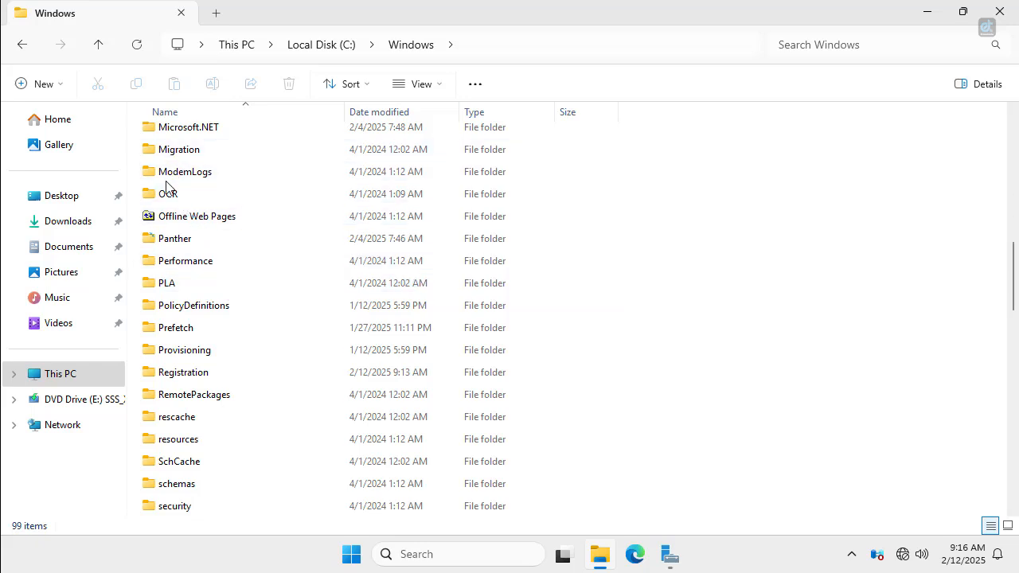
left_click(178, 175)
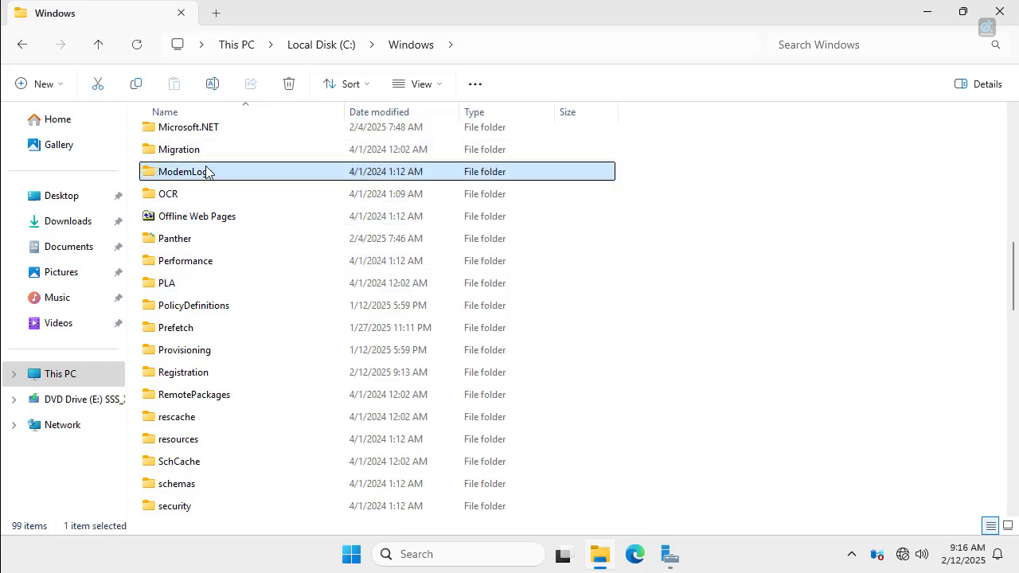
left_click(172, 199)
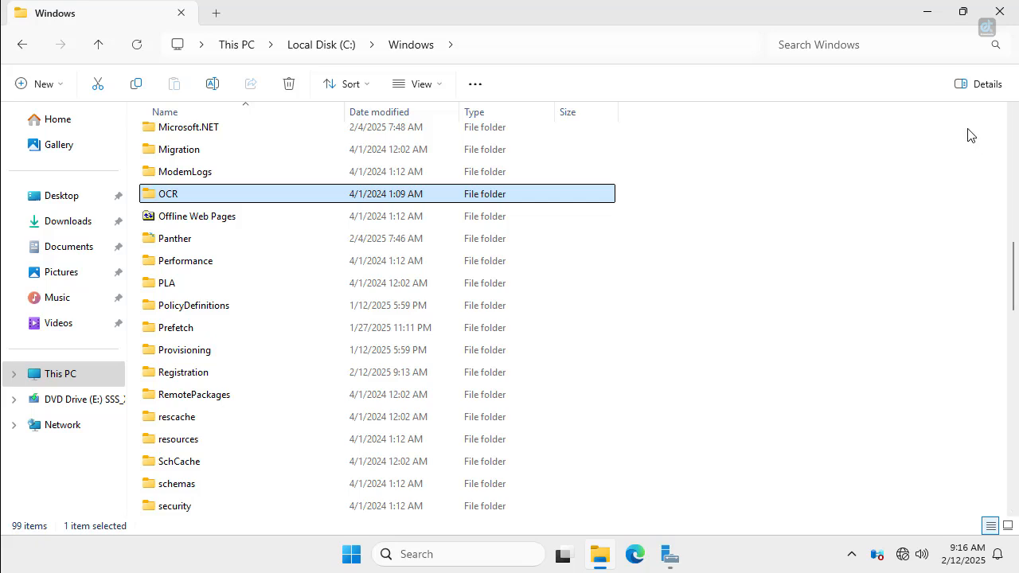
left_click(999, 12)
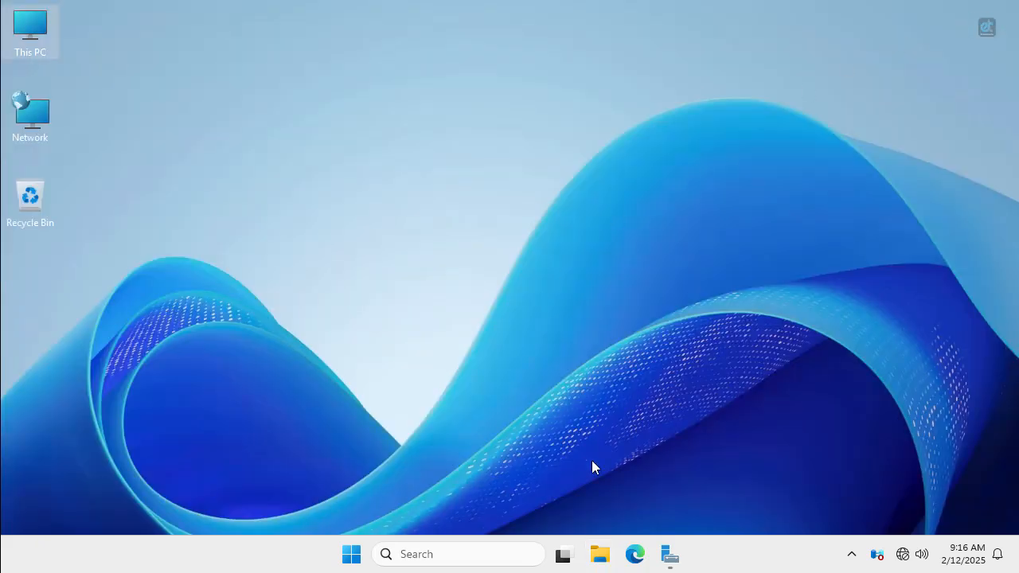
key("super+r")
type("dcp")
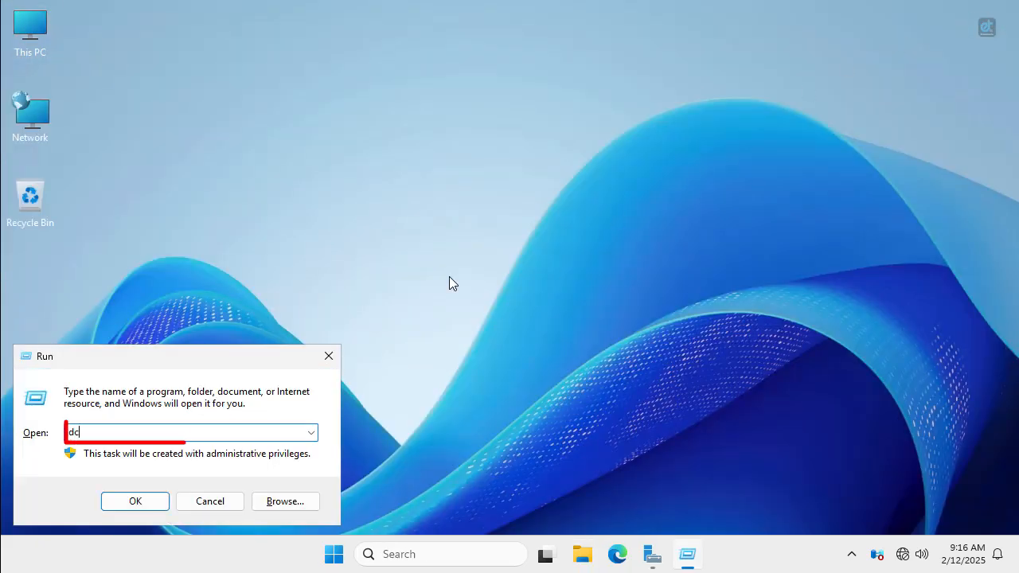
key("Return")
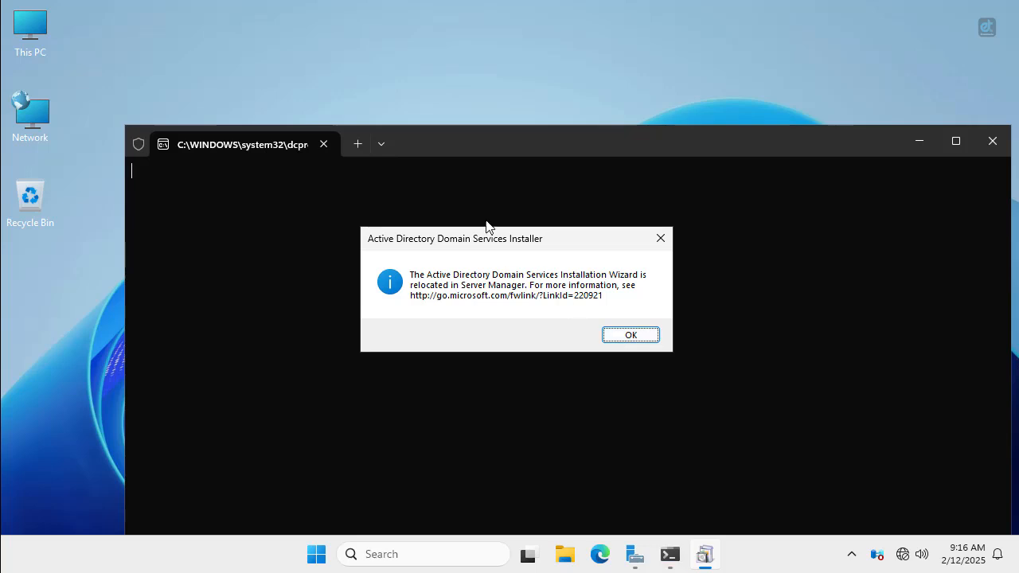
left_click_drag(480, 242, 470, 164)
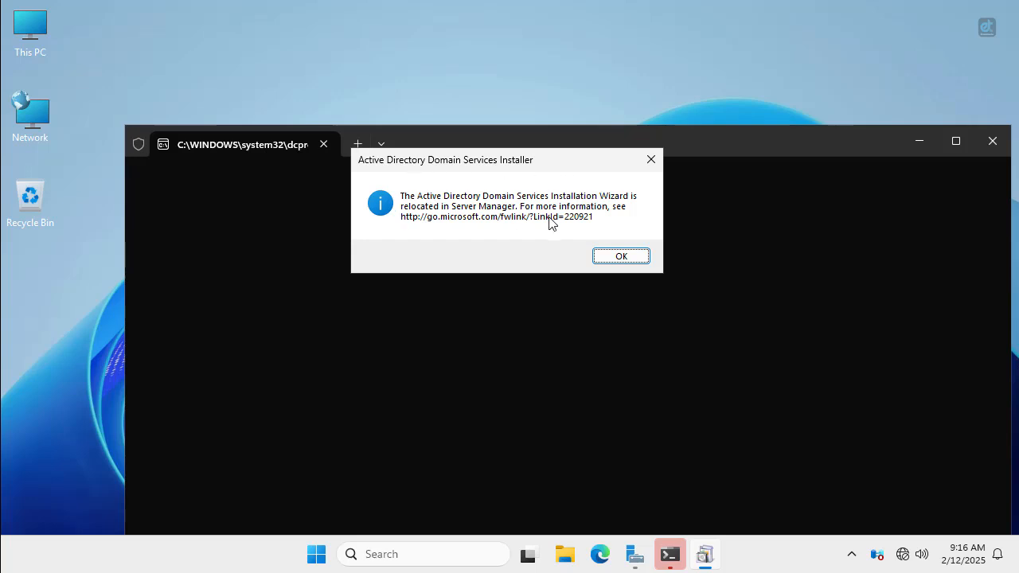
left_click(619, 256)
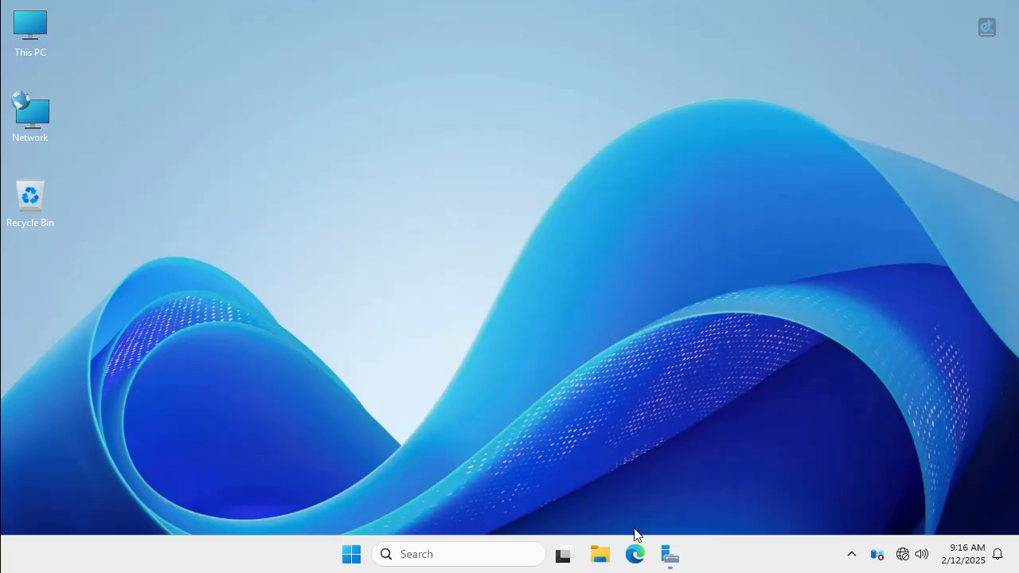
Start the Add Roles and Features wizard with role-based installation targeting Srv01.
left_click(671, 554)
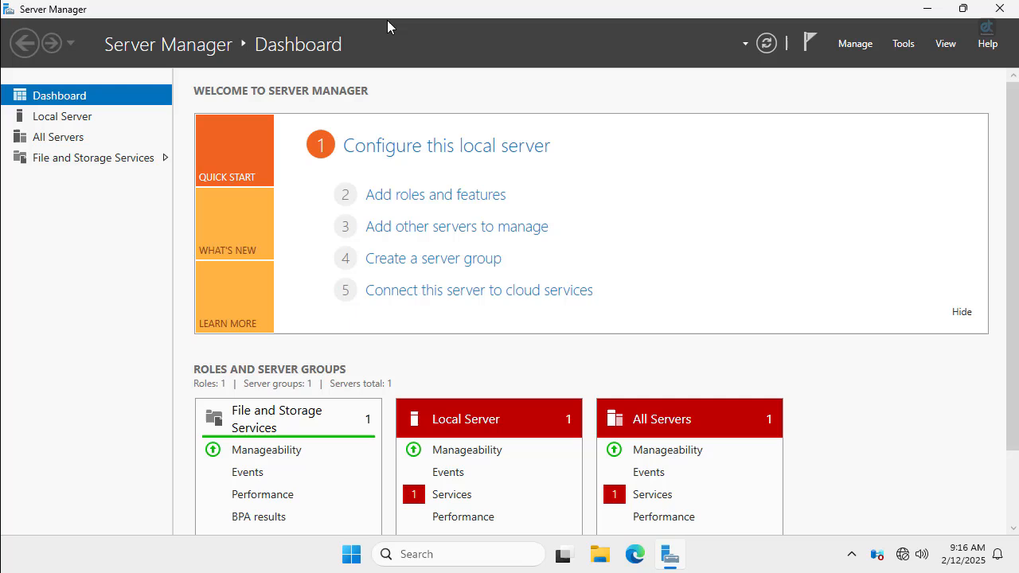
left_click(425, 201)
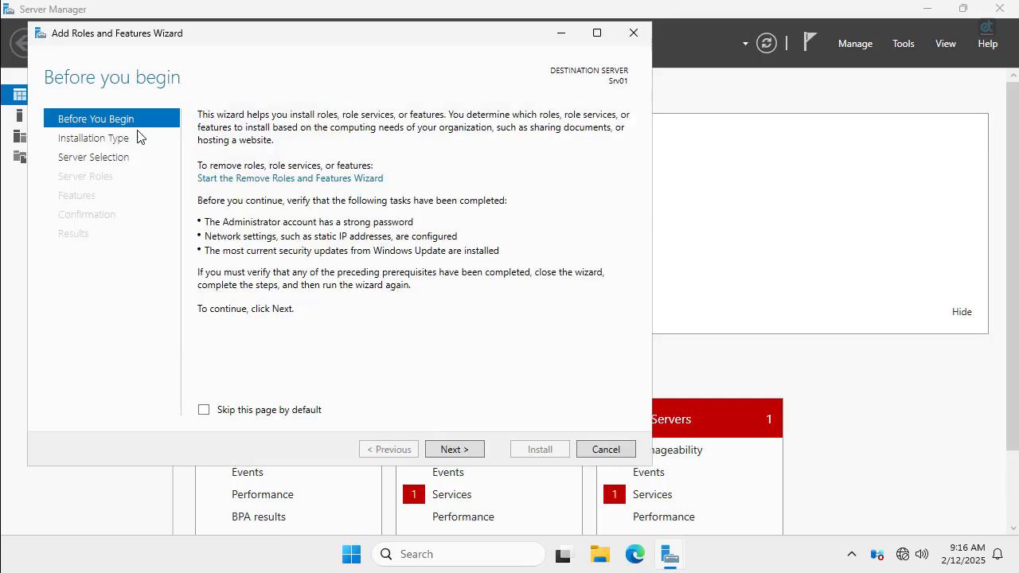
left_click(465, 452)
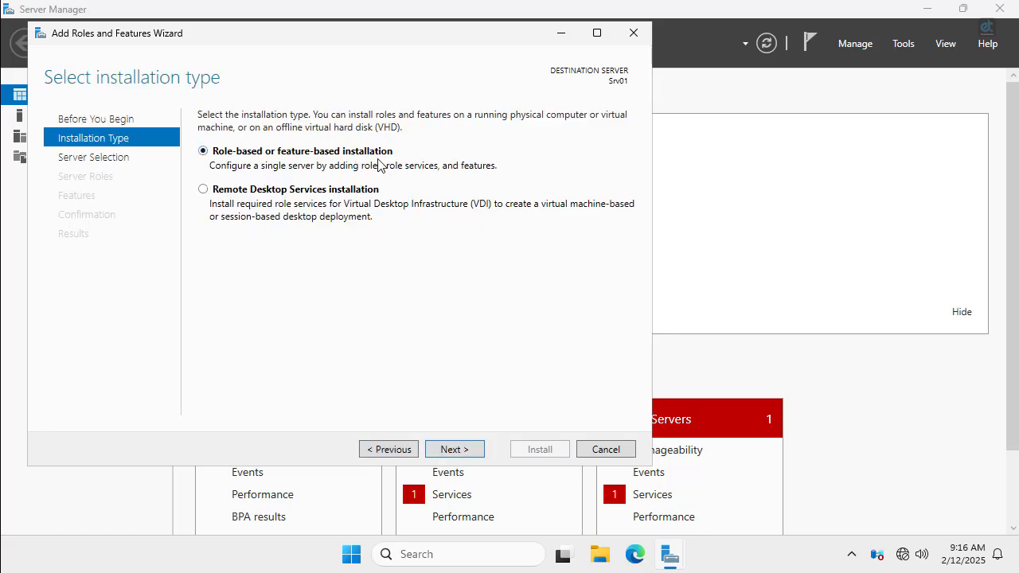
left_click(471, 454)
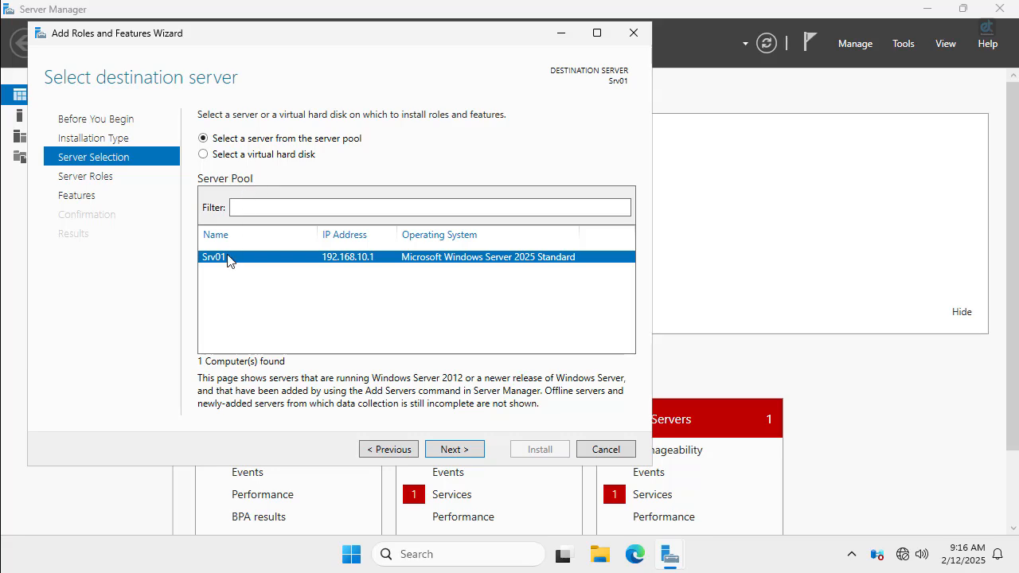
left_click(453, 451)
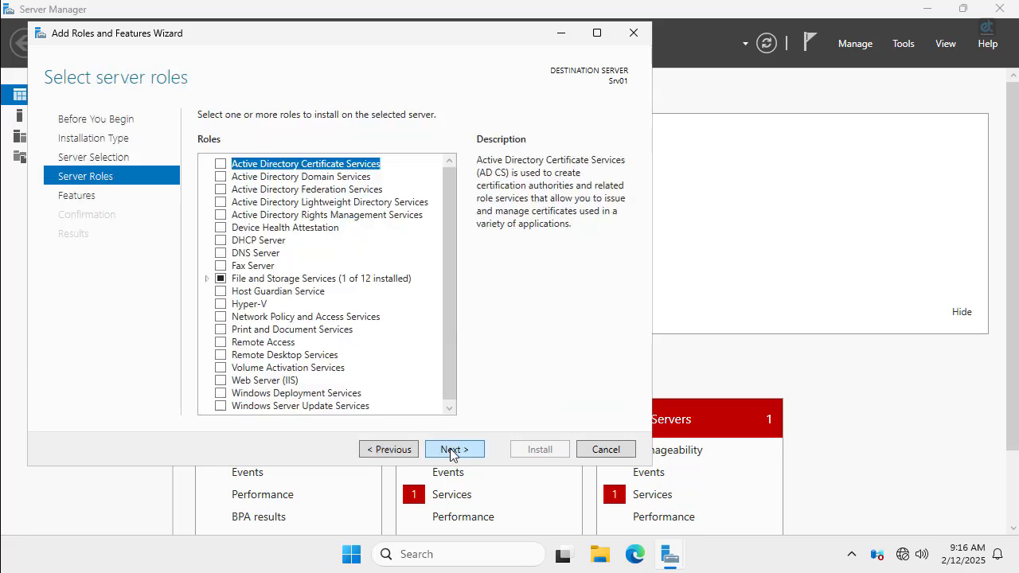
Select AD DS and DNS Server with their required features and advance to confirmation.
left_click(220, 176)
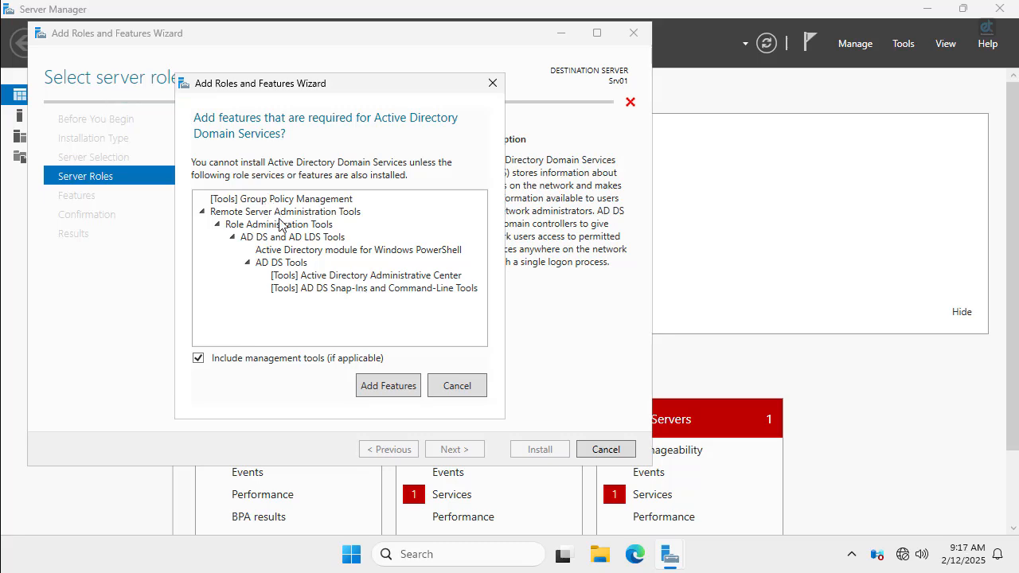
left_click(390, 386)
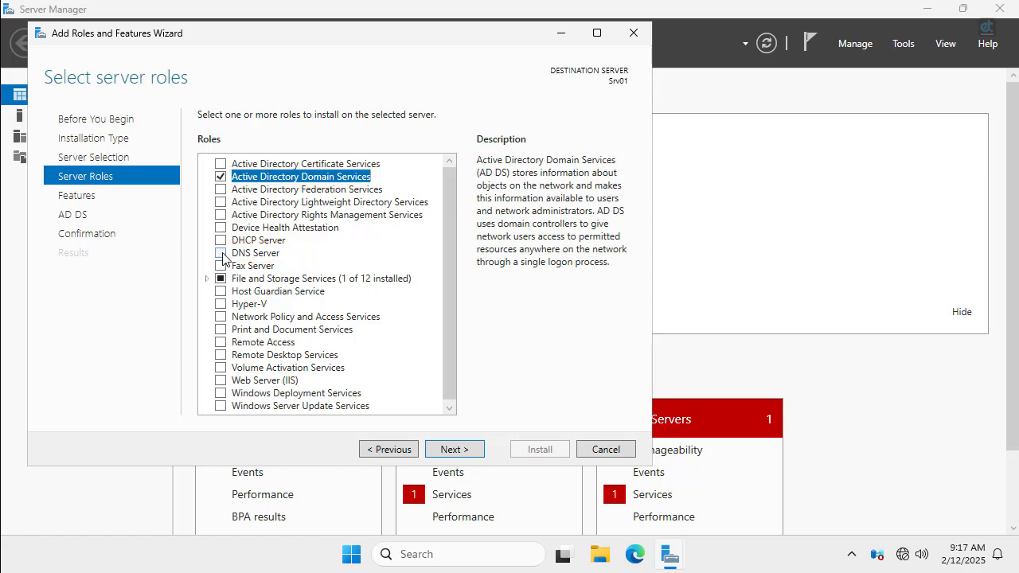
left_click(221, 253)
left_click(386, 384)
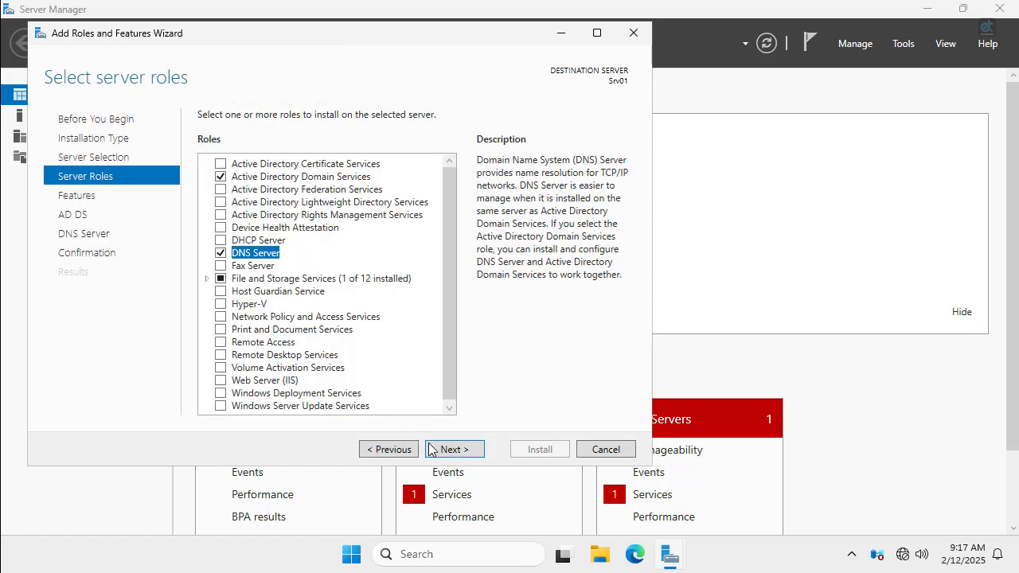
left_click(448, 450)
left_click(449, 449)
left_click(450, 450)
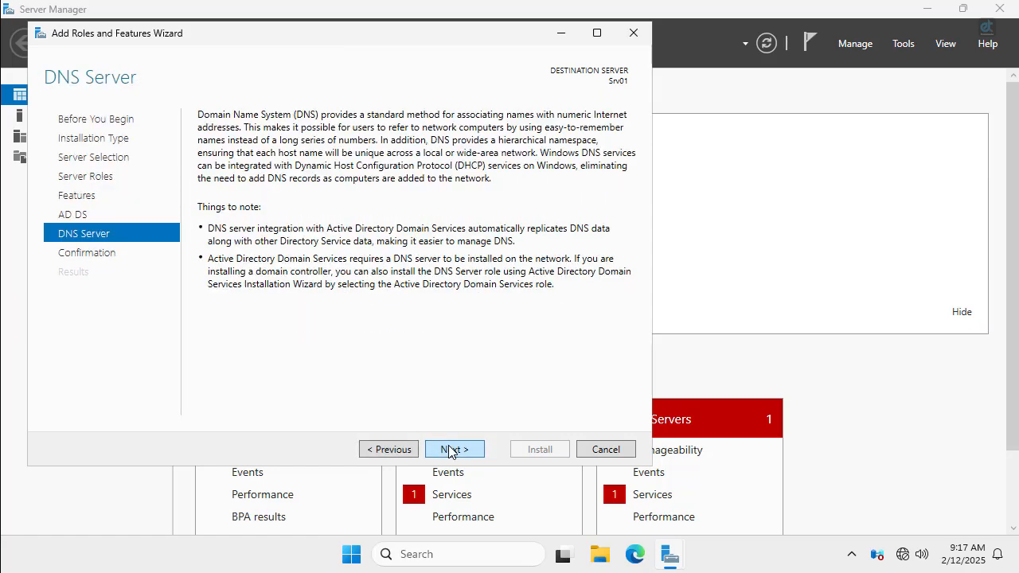
left_click(450, 449)
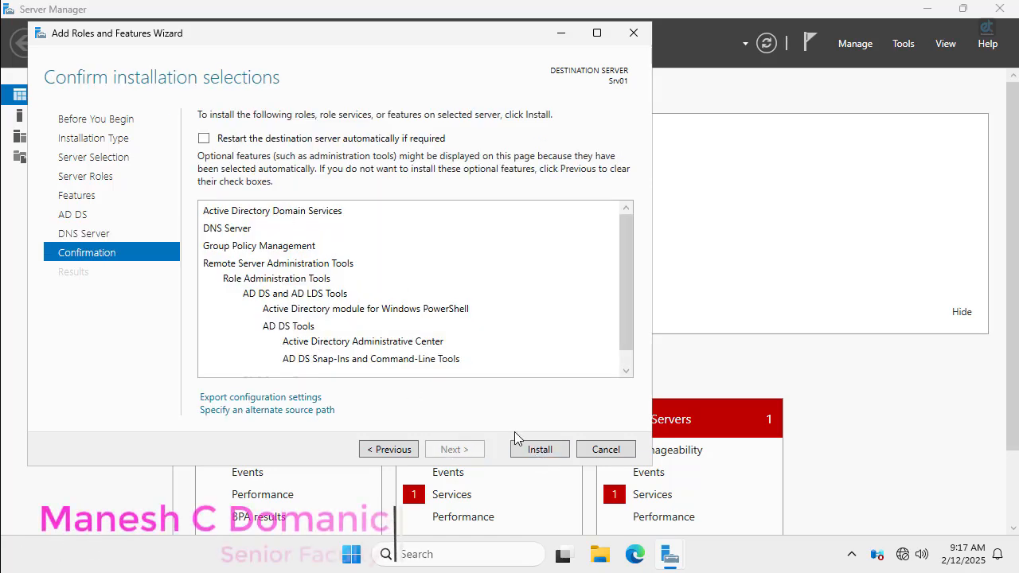
Install the AD DS and DNS Server roles and wait for the installation to succeed.
left_click(541, 449)
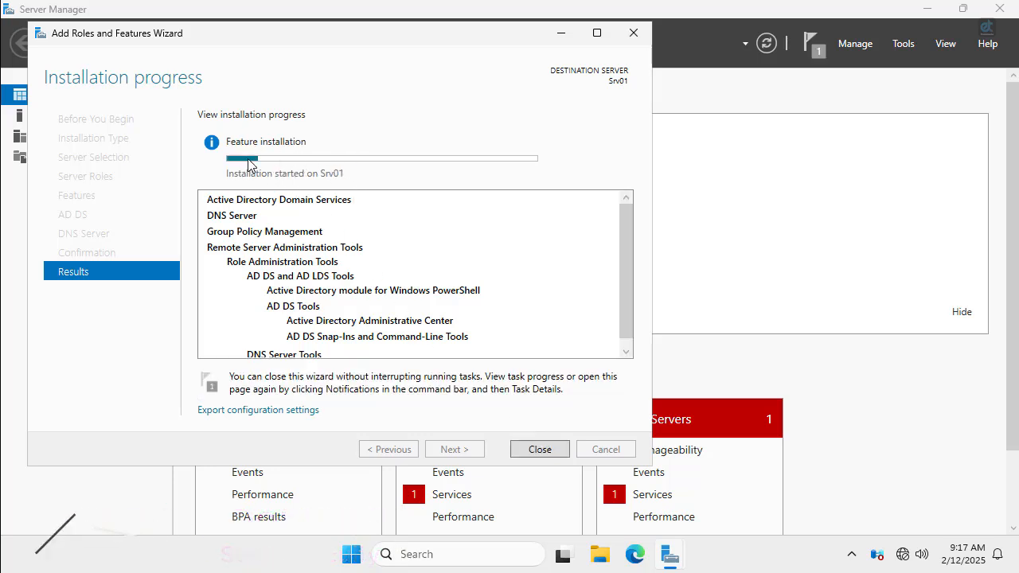
mouse_move(262, 164)
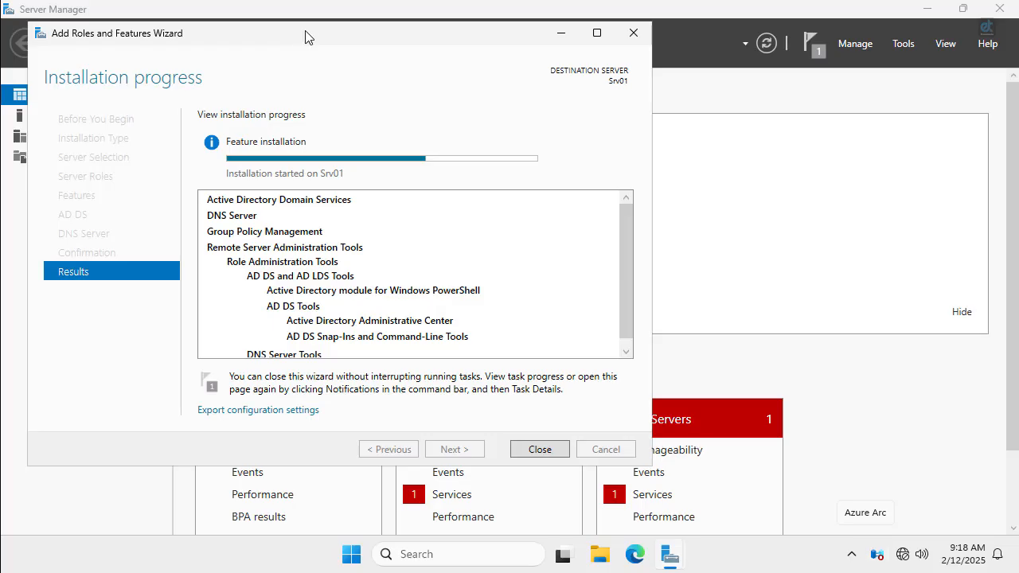
left_click_drag(307, 34, 388, 71)
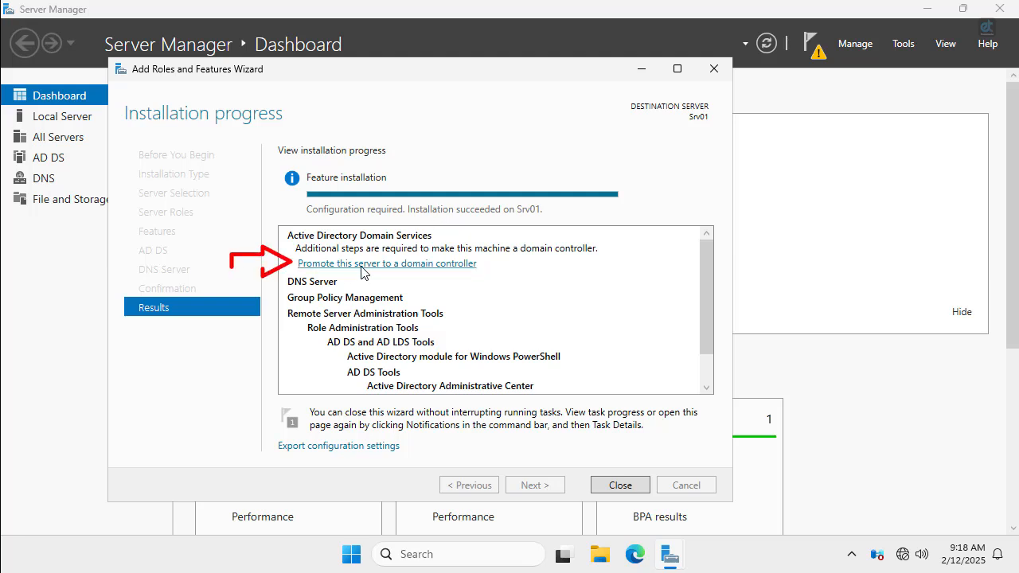
Close the installer and start promotion as a new forest with root domain sileosolutions.com.
left_click(644, 491)
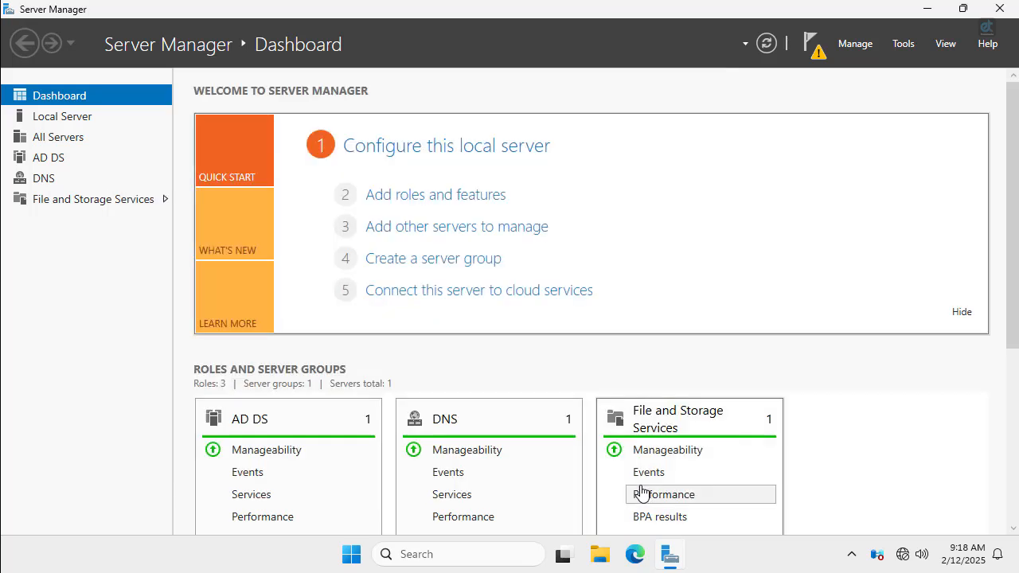
left_click(66, 158)
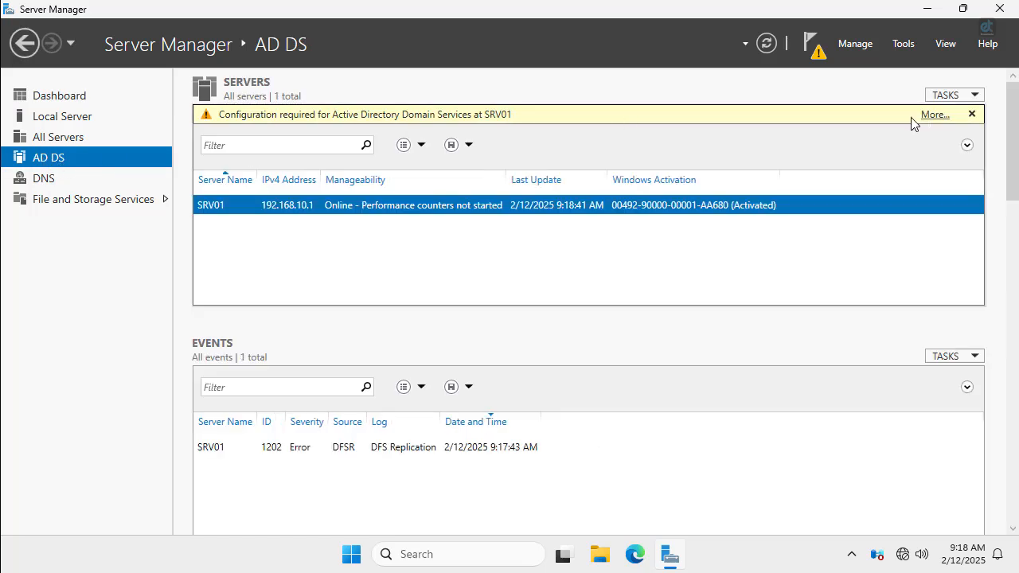
left_click(935, 116)
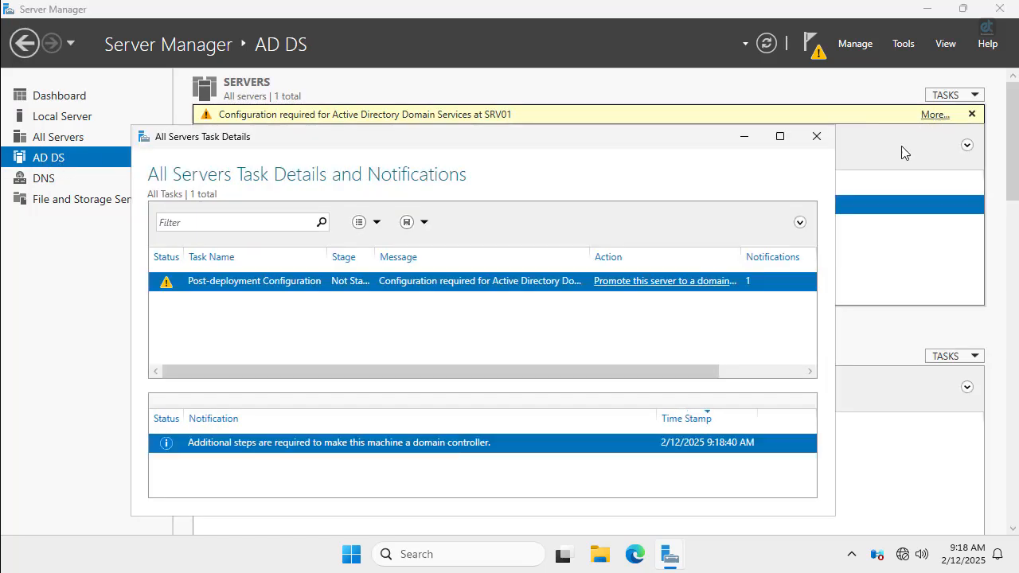
left_click(649, 285)
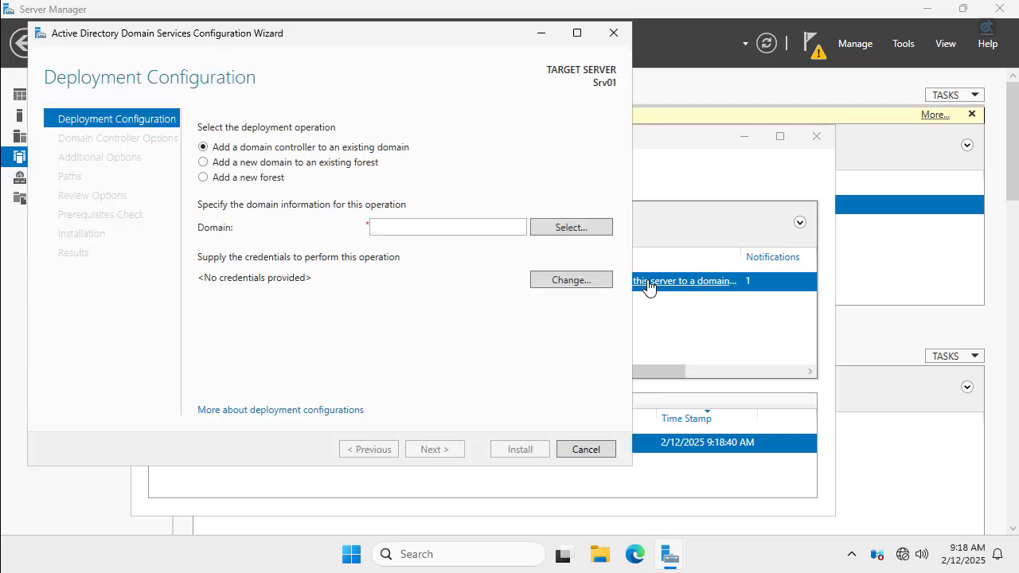
left_click(263, 180)
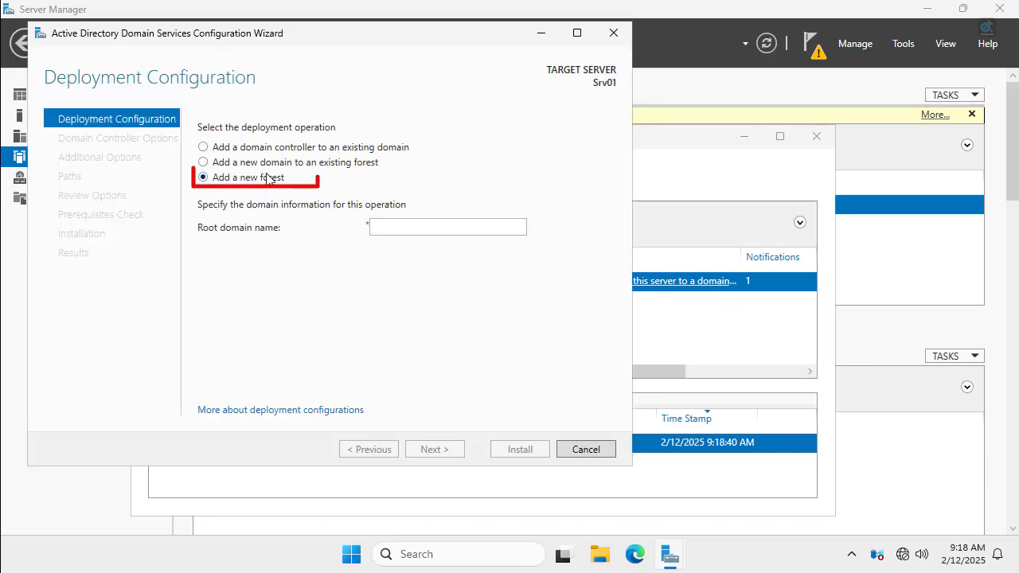
left_click(458, 224)
type("sileosolutions.com")
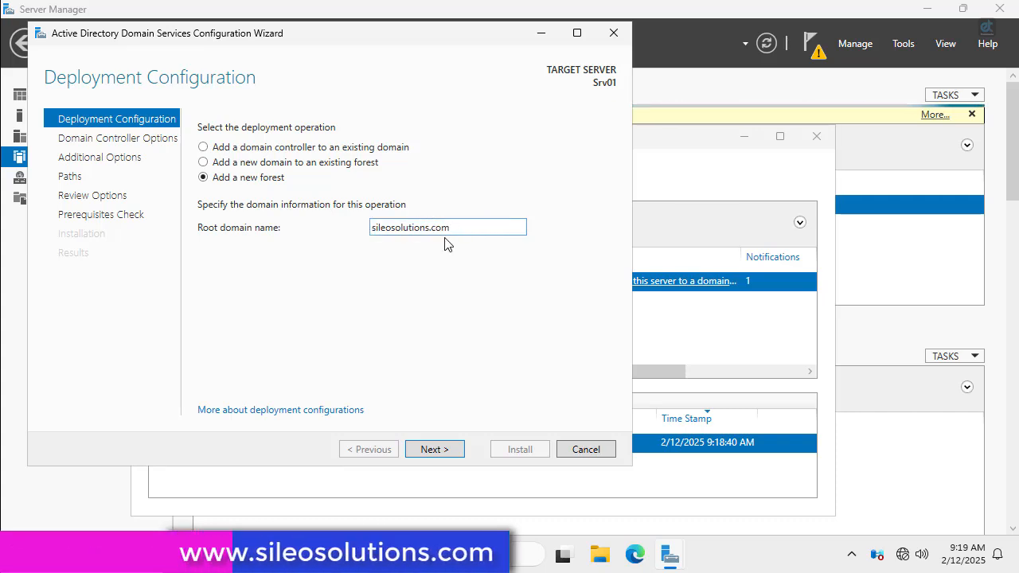
Set the forest functional level to Windows Server 2016 and choose the domain functional level.
left_click(457, 454)
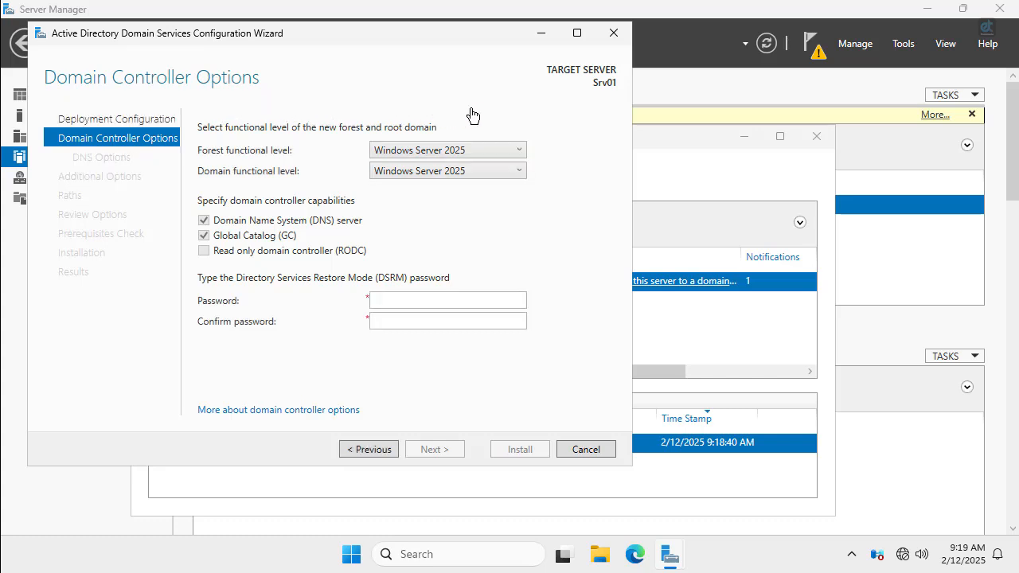
left_click(491, 151)
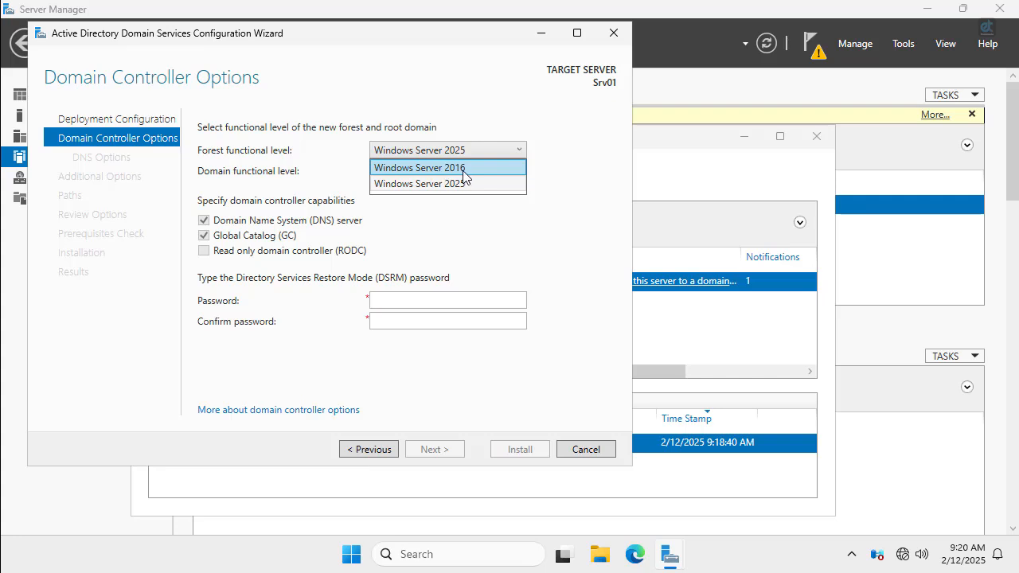
left_click(462, 222)
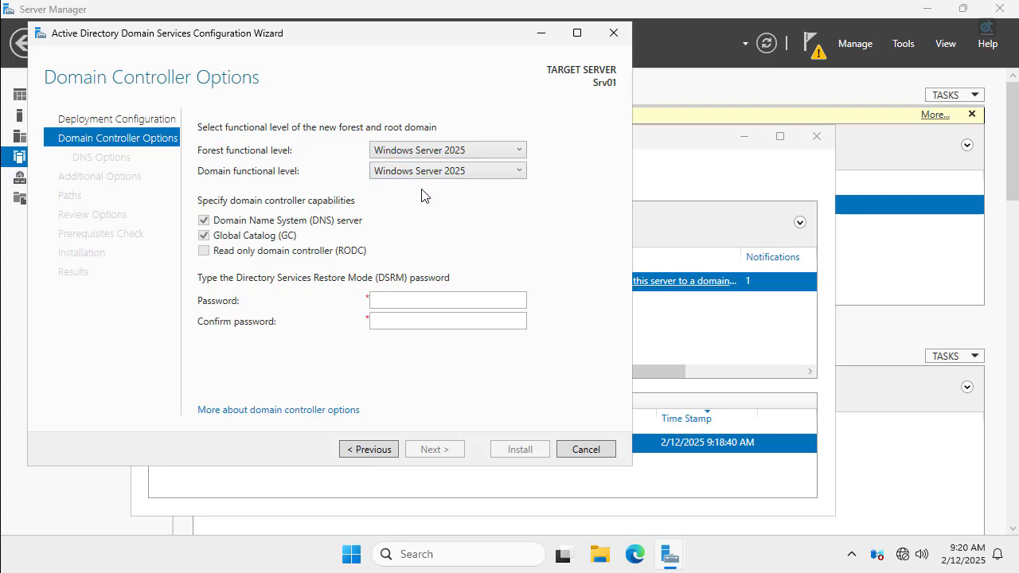
left_click(402, 171)
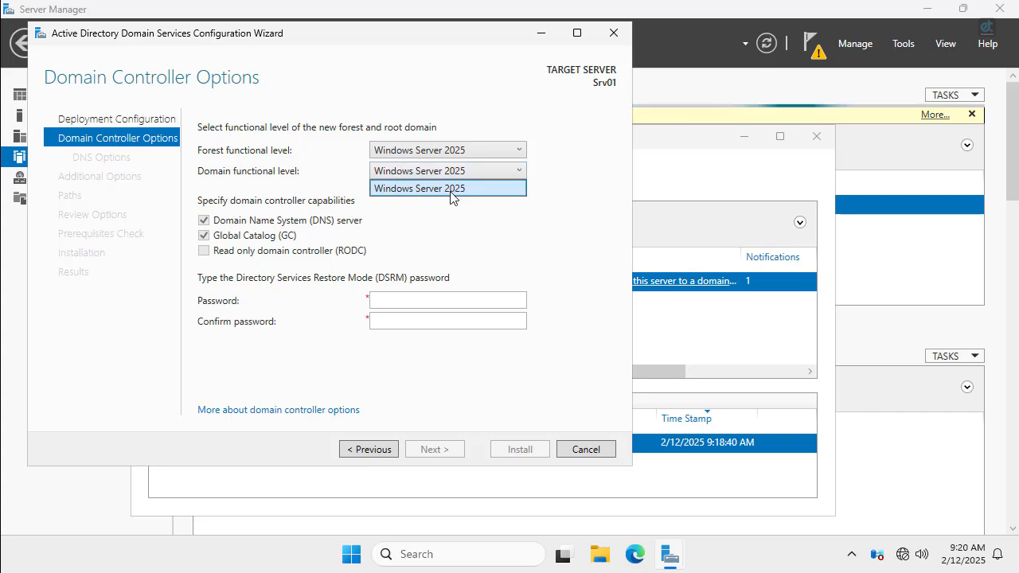
left_click(469, 188)
left_click(419, 153)
left_click(424, 169)
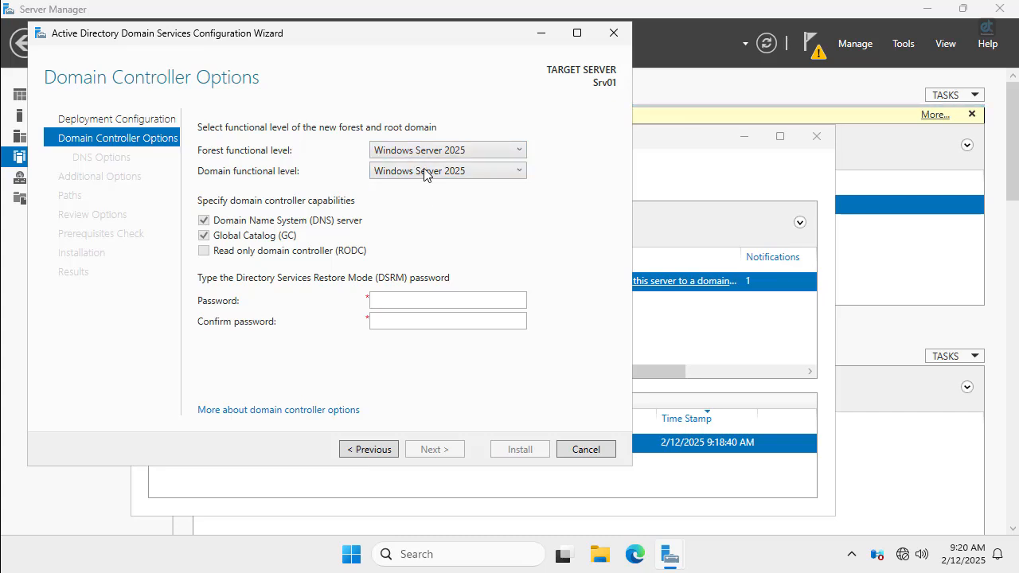
left_click(422, 174)
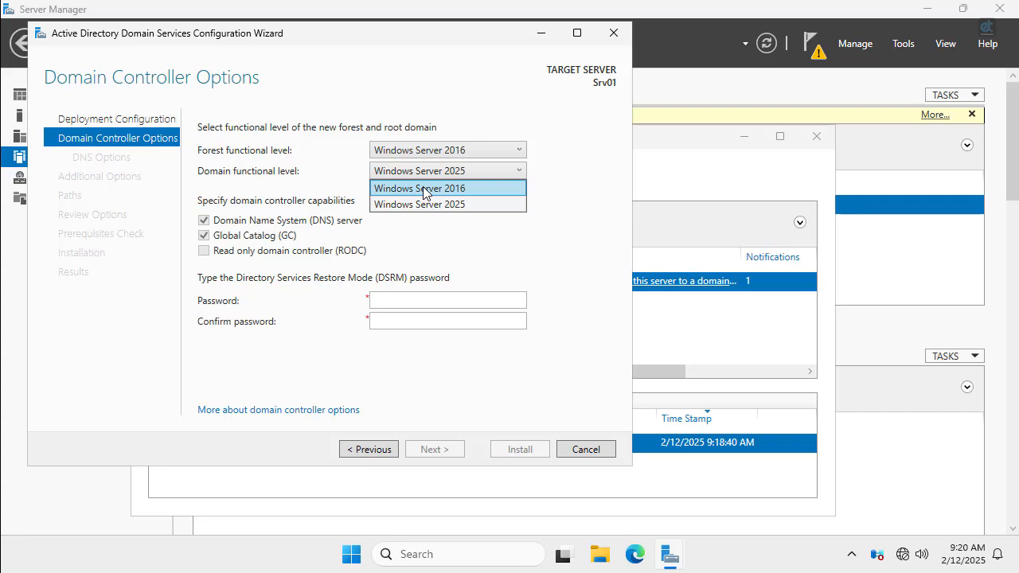
left_click(424, 189)
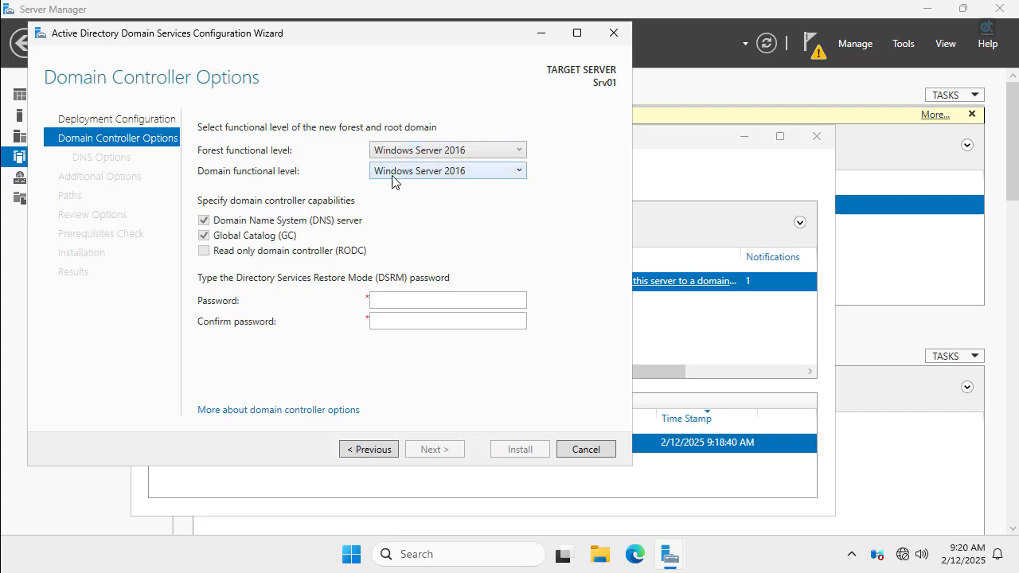
left_click(471, 156)
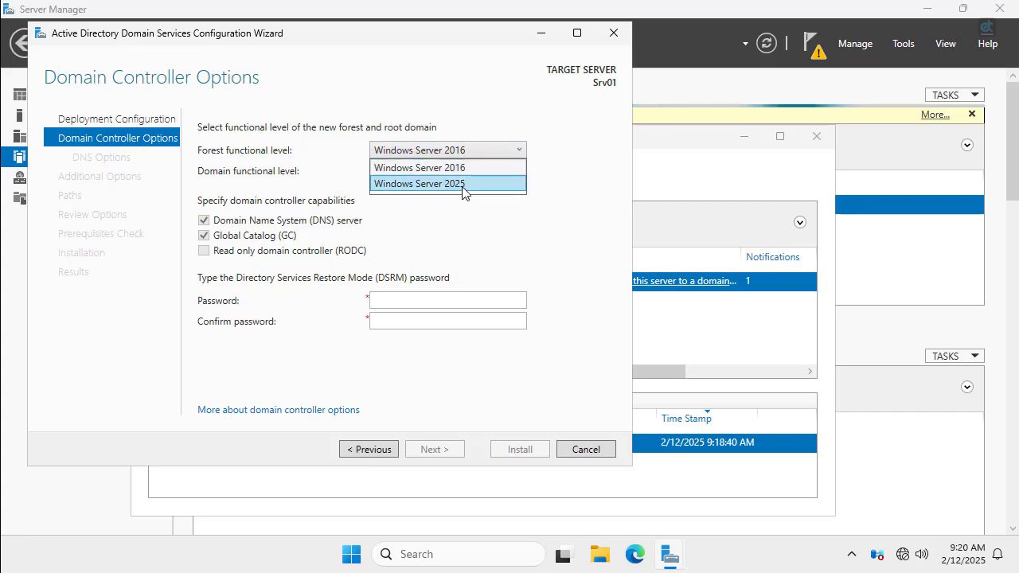
left_click(454, 182)
left_click(459, 151)
left_click(451, 179)
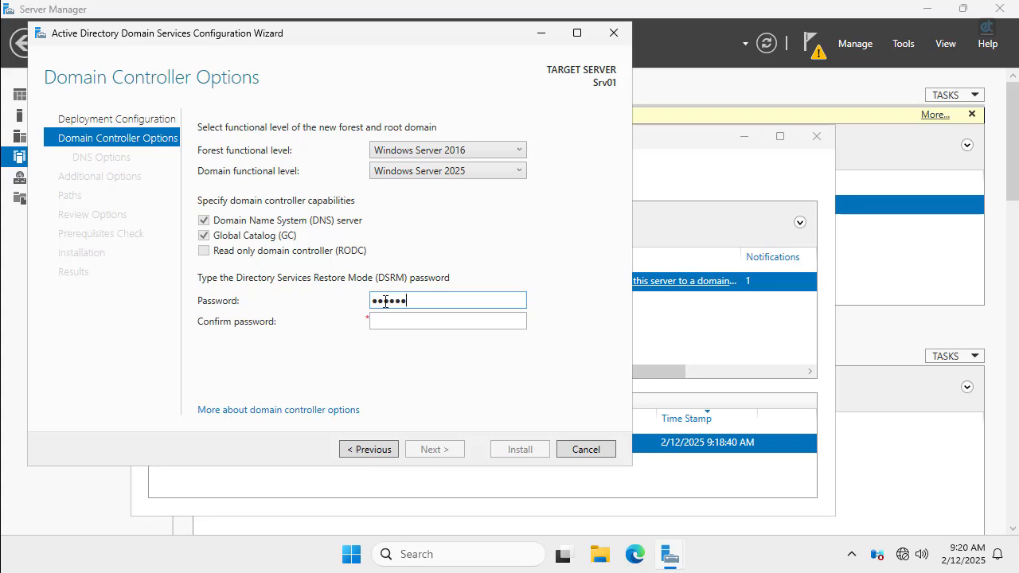
Enter and confirm the DSRM password, then continue to DNS Options.
key("Tab")
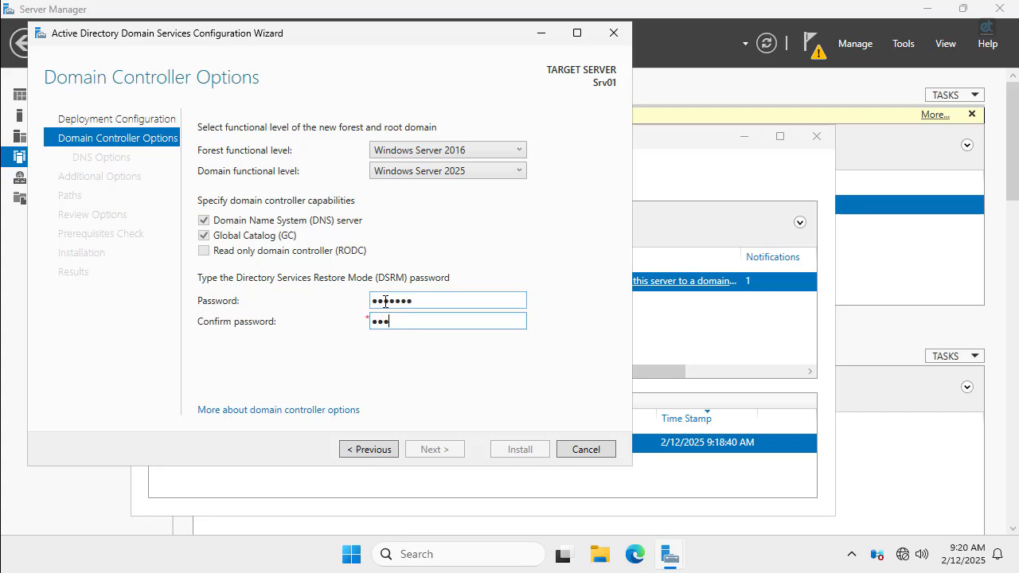
type("•••••••")
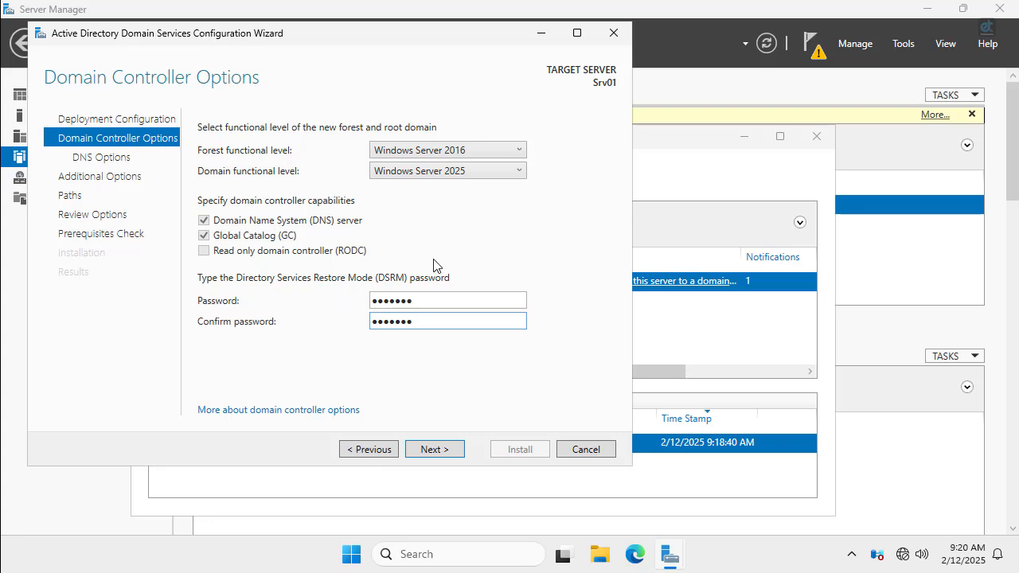
left_click(435, 451)
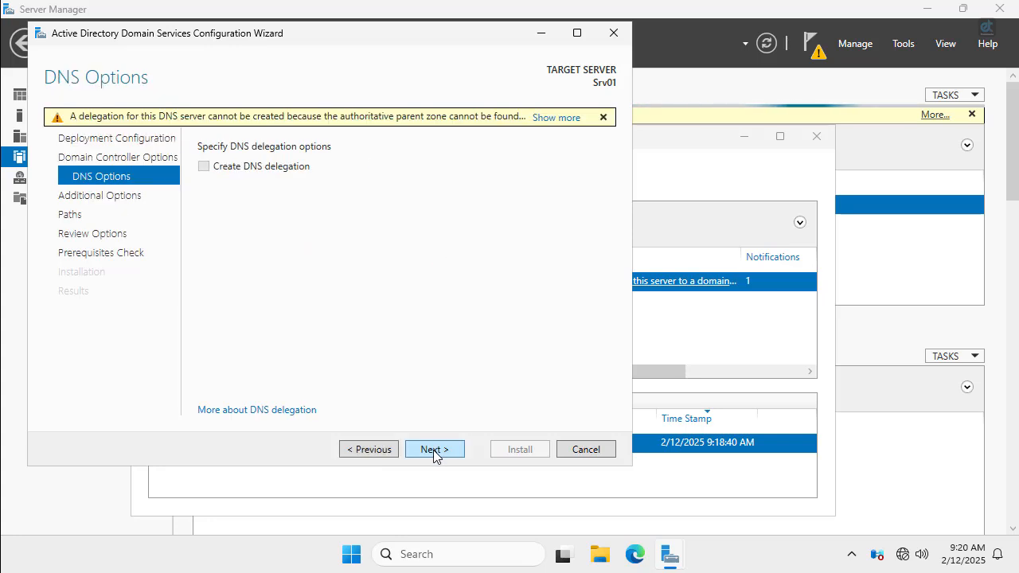
Skip DNS delegation, keep NetBIOS name SILEOSOLUTIONS and default C:\WINDOWS\NTDS paths for review.
left_click(442, 451)
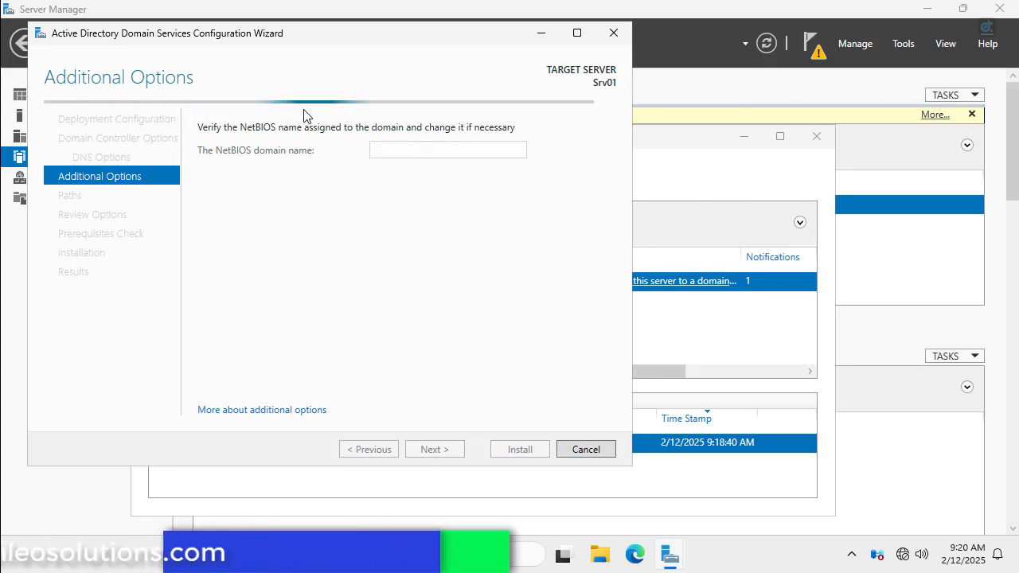
double_click(452, 152)
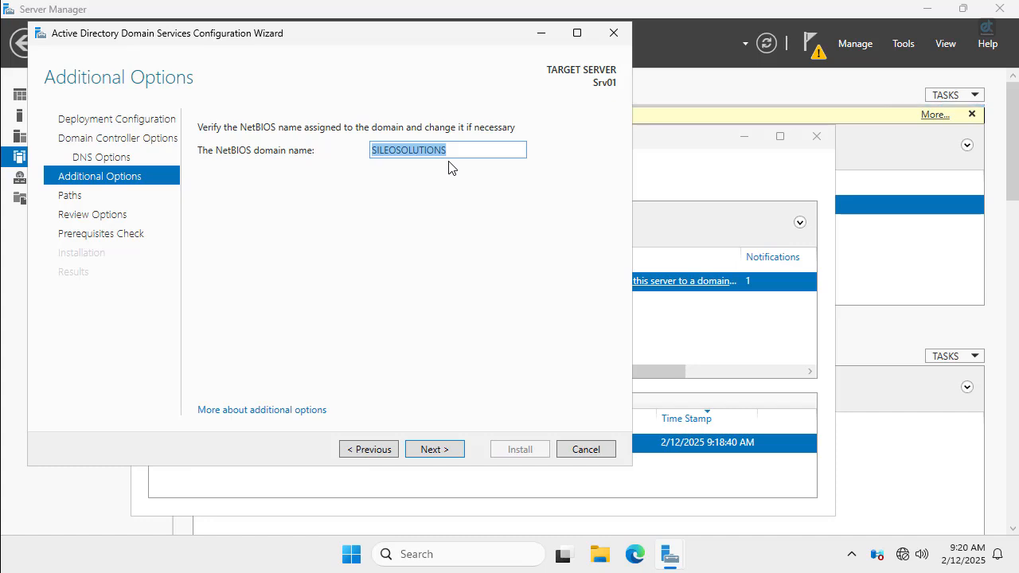
left_click(473, 151)
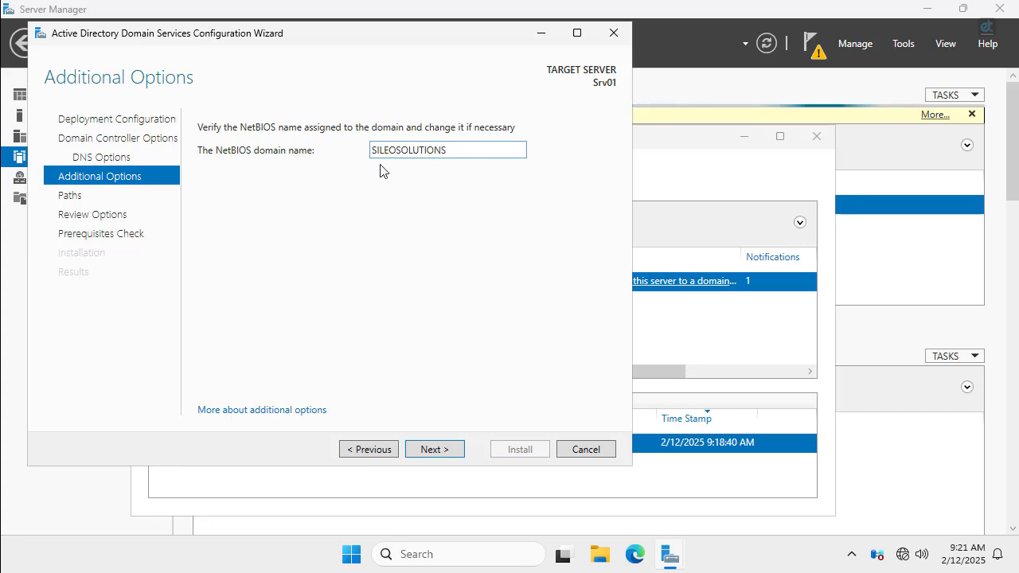
left_click(436, 452)
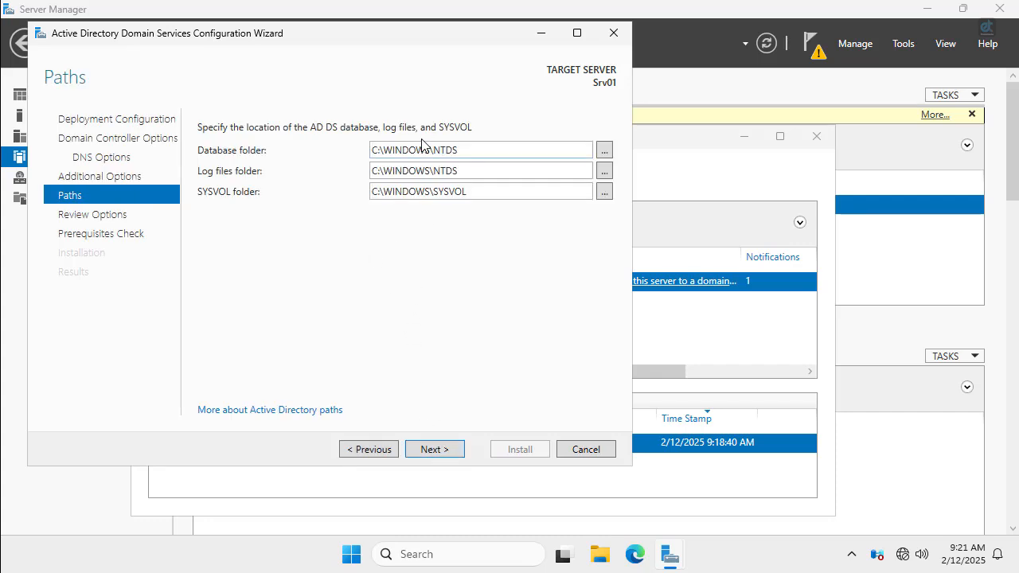
left_click_drag(484, 148, 388, 155)
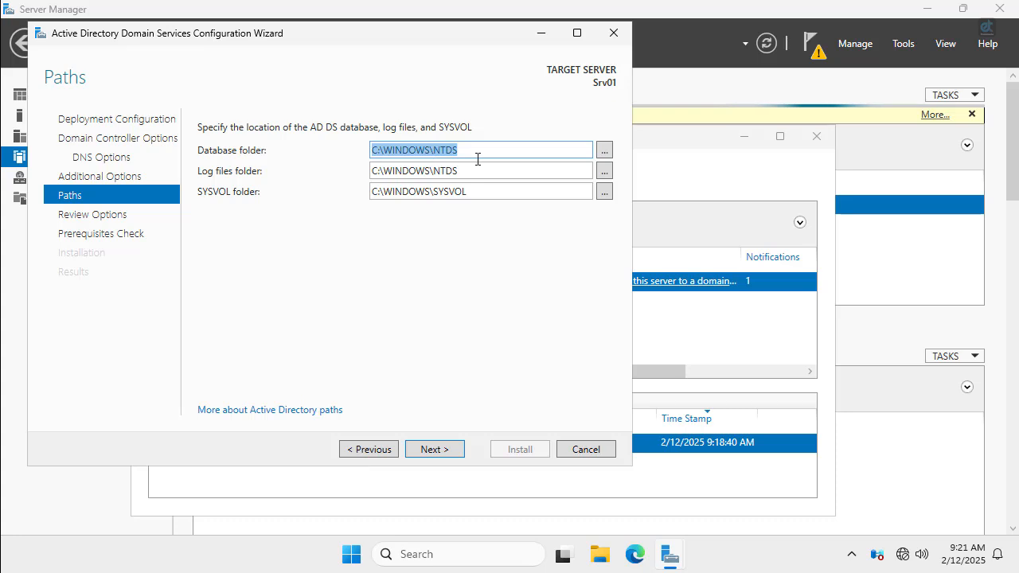
left_click(434, 450)
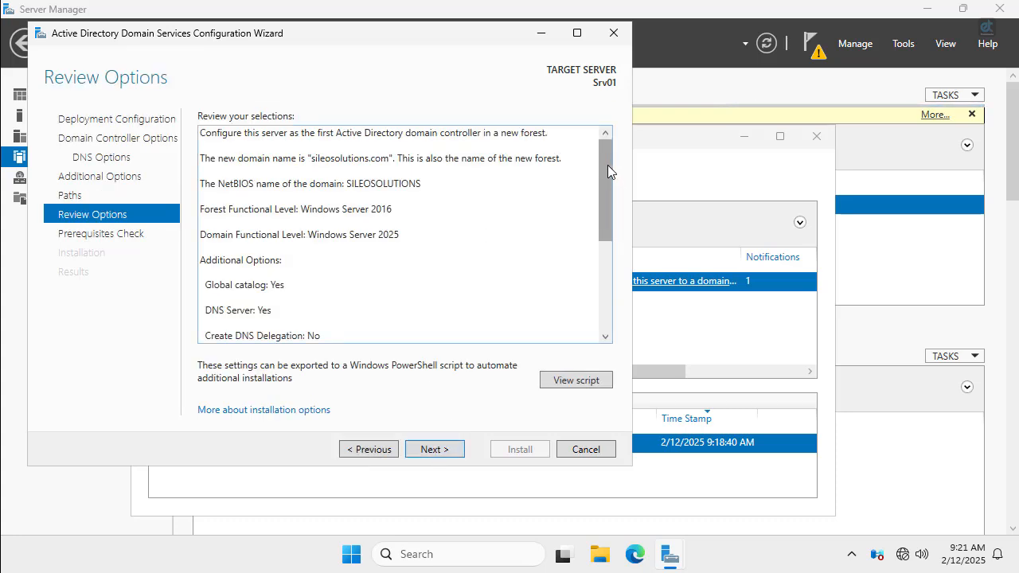
Review the promotion summary and run the prerequisites check, passing with only a DNS delegation warning.
left_click_drag(607, 165, 609, 286)
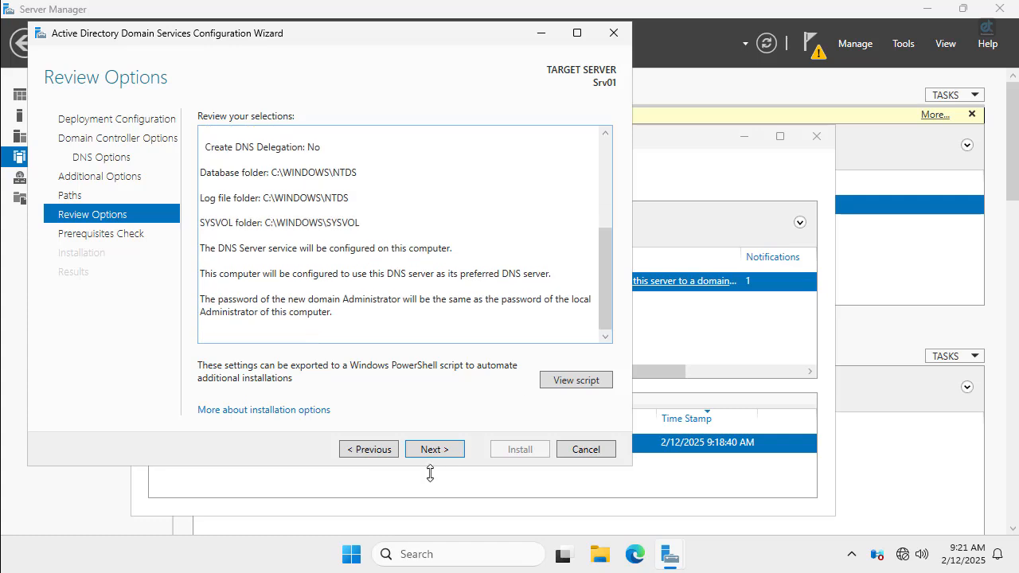
left_click(431, 449)
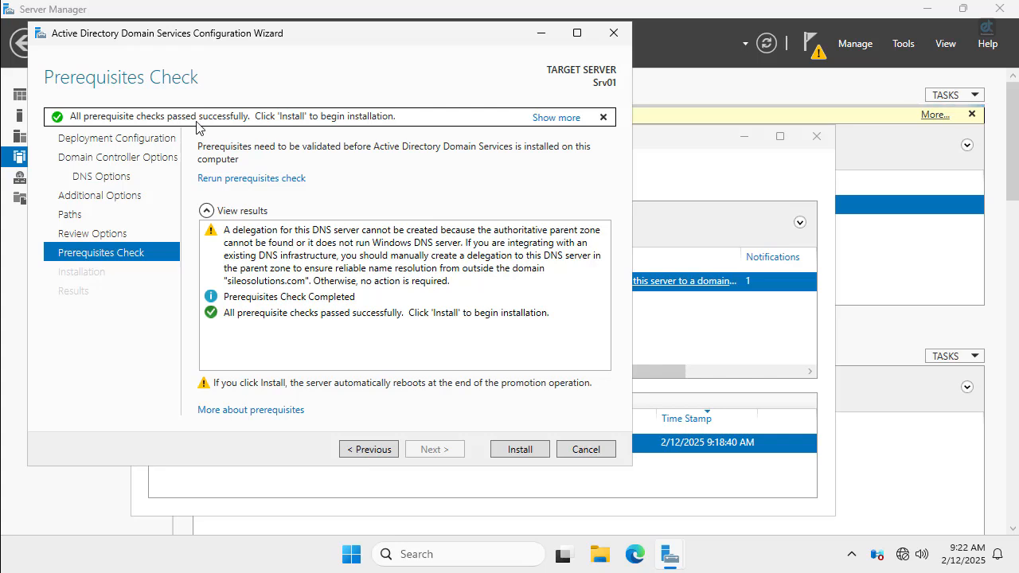
Install AD DS to promote Srv01 to a domain controller, letting it reboot to the lock screen.
left_click(519, 449)
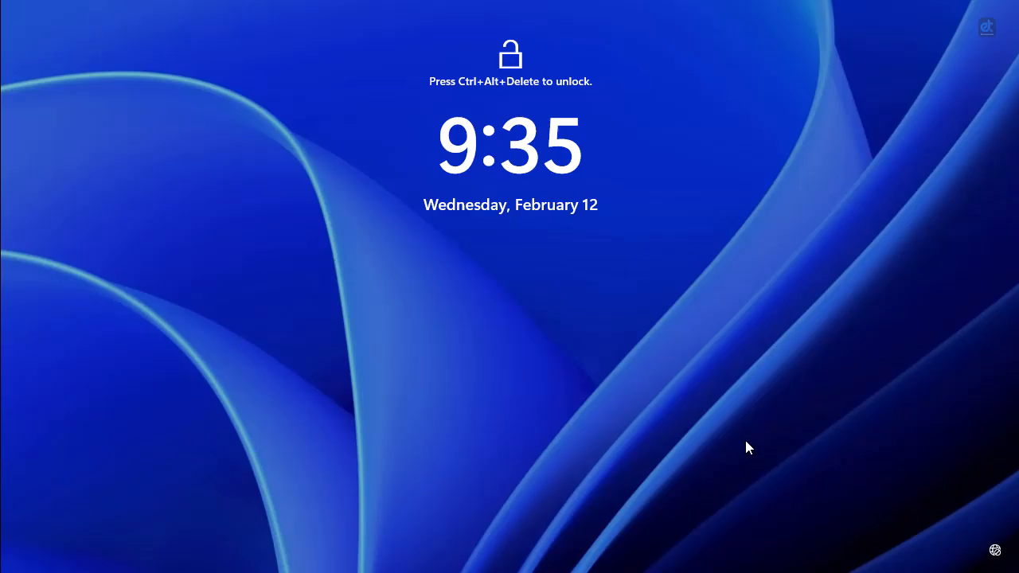
Sign in as the SILEOSOLUTIONS domain Administrator with the account password, then minimize Server Manager.
key("ctrl+alt+Delete")
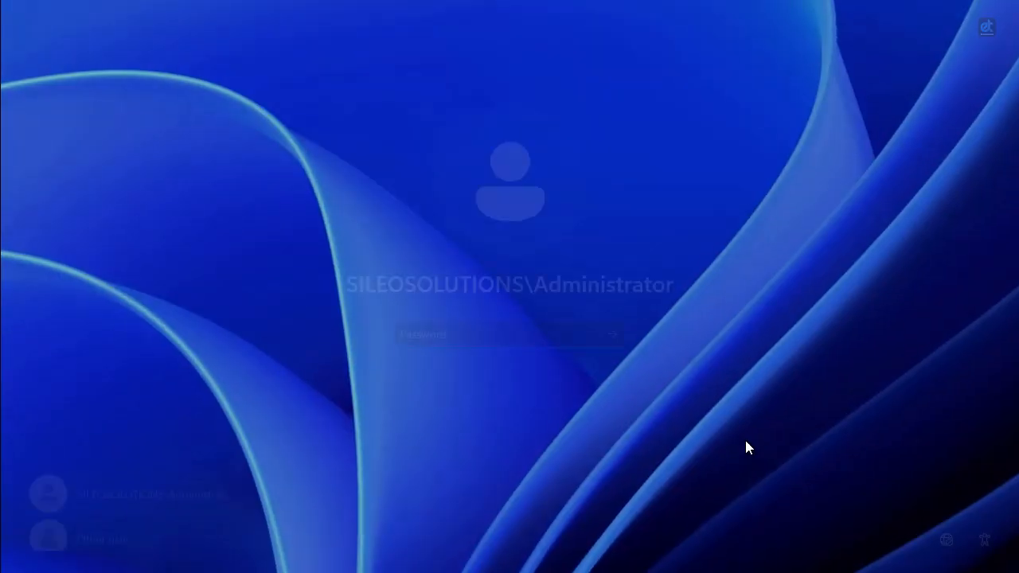
type("•")
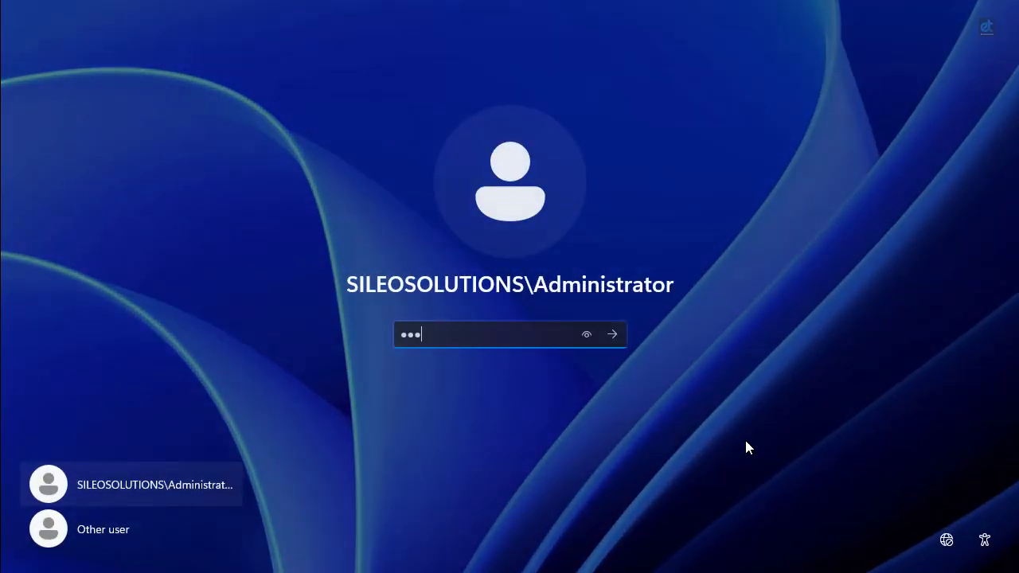
key("Return")
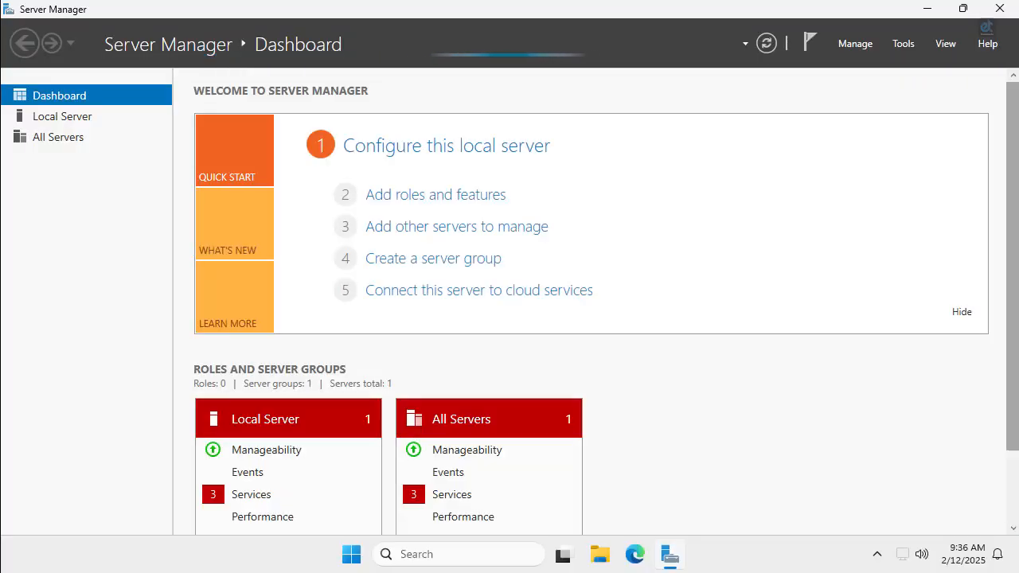
left_click(929, 9)
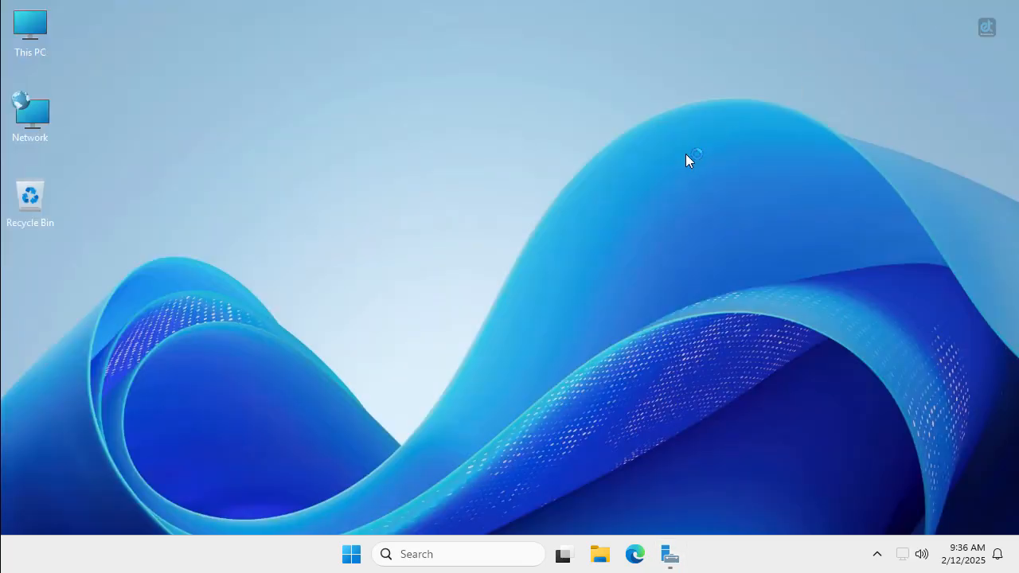
Via ncpa.cpl, confirm Ethernet0's IPv4 settings keep preferred DNS 192.168.10.1.
key("super+r")
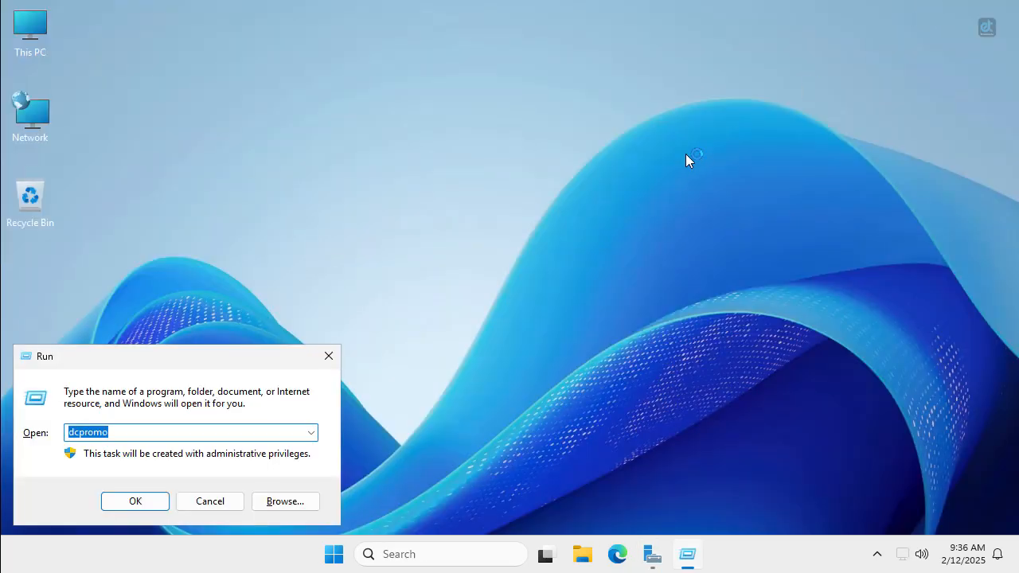
type("ncpa.cpl")
key("Return")
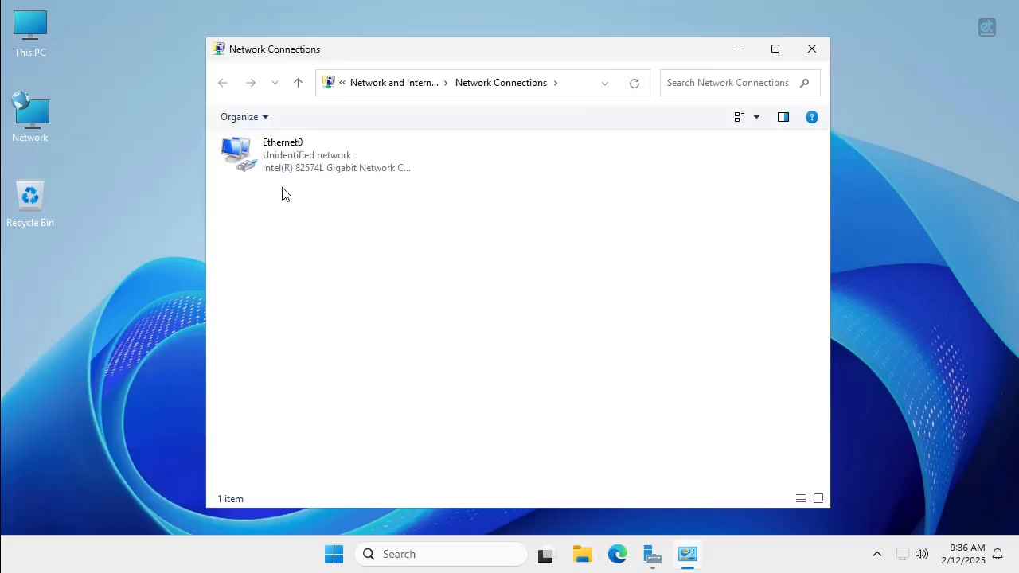
left_click(266, 175)
right_click(280, 160)
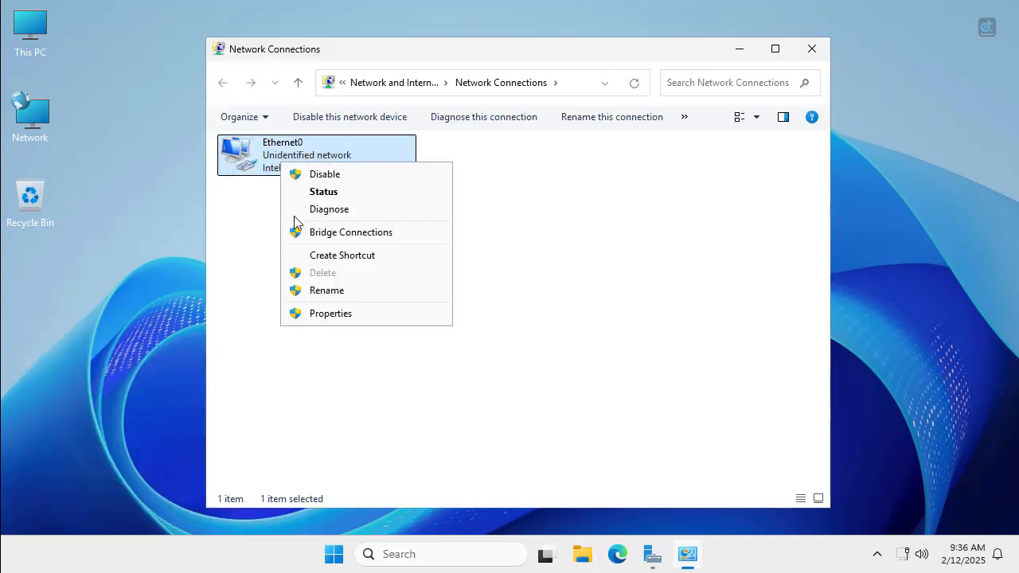
left_click(304, 313)
double_click(380, 300)
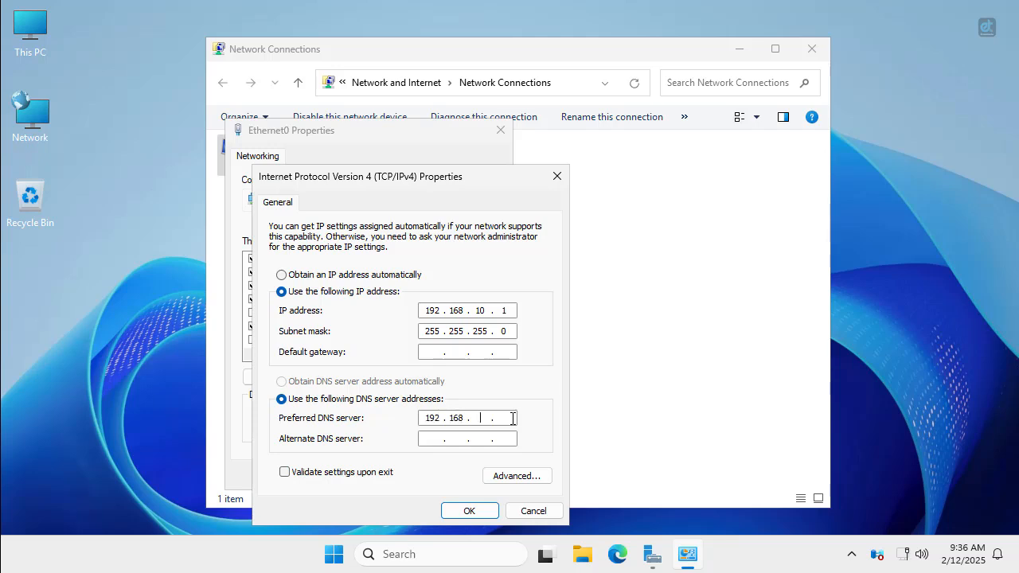
left_click(458, 513)
left_click(421, 476)
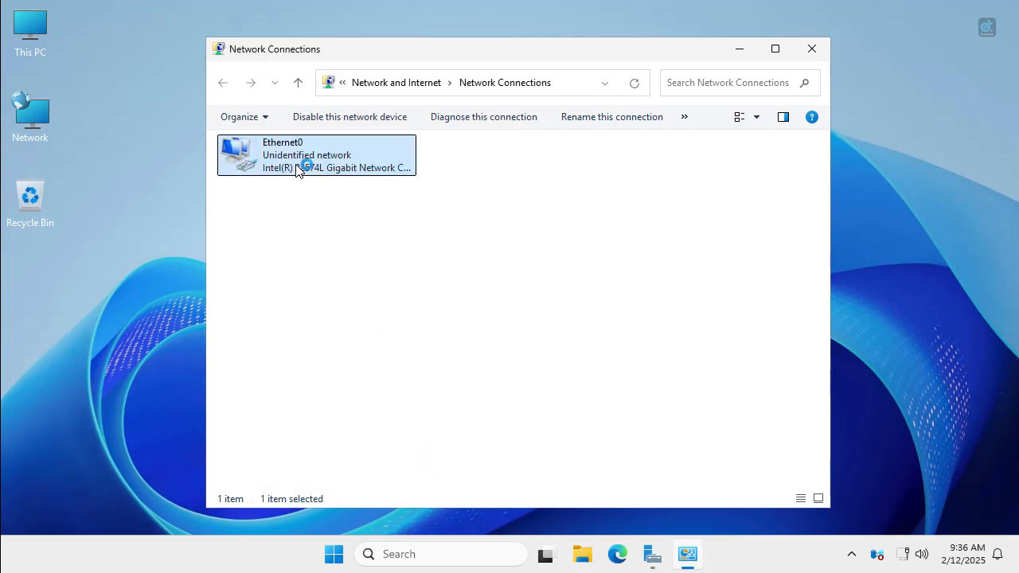
Disable and re-enable Ethernet0 so it shows sileosolutions.com, then close Network Connections.
right_click(303, 159)
left_click(310, 172)
right_click(309, 174)
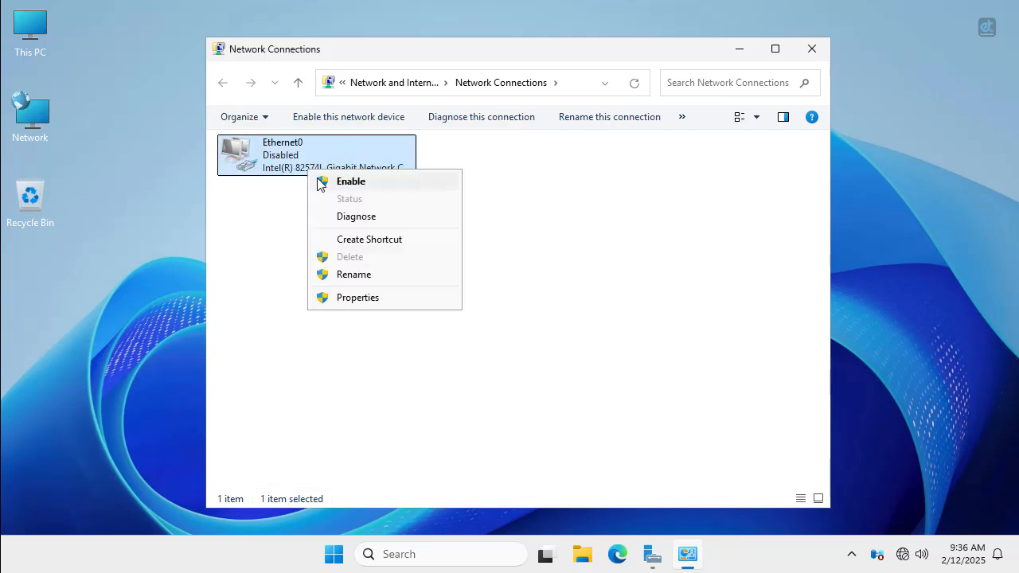
left_click(319, 181)
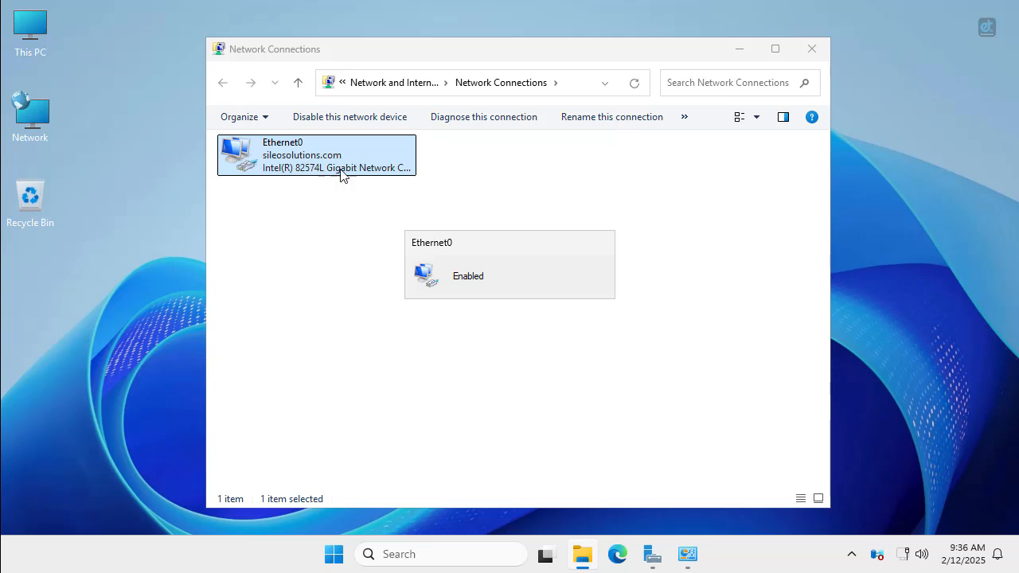
left_click(811, 48)
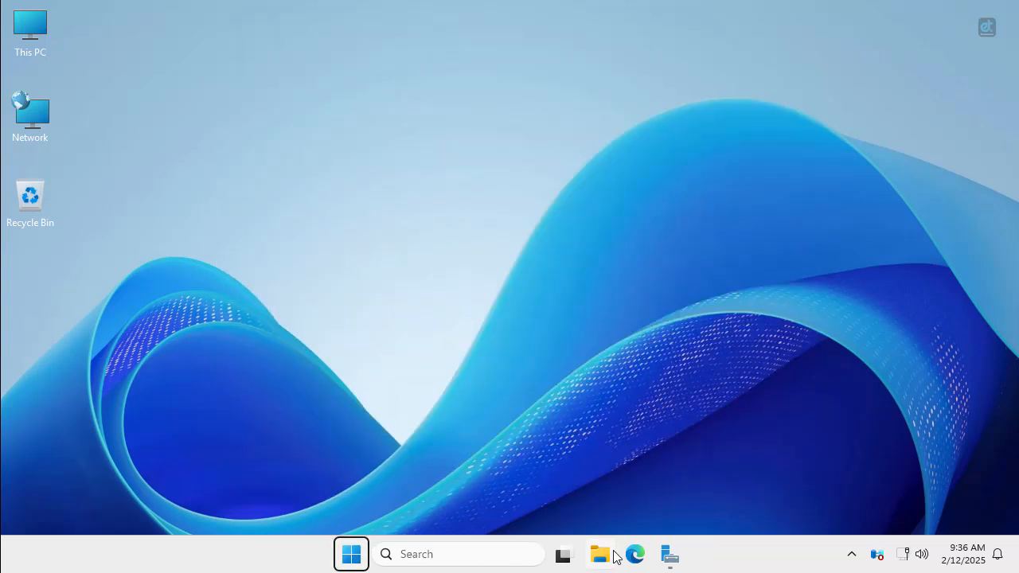
Restore Server Manager, look over its Tools menu, then close Server Manager.
left_click(673, 555)
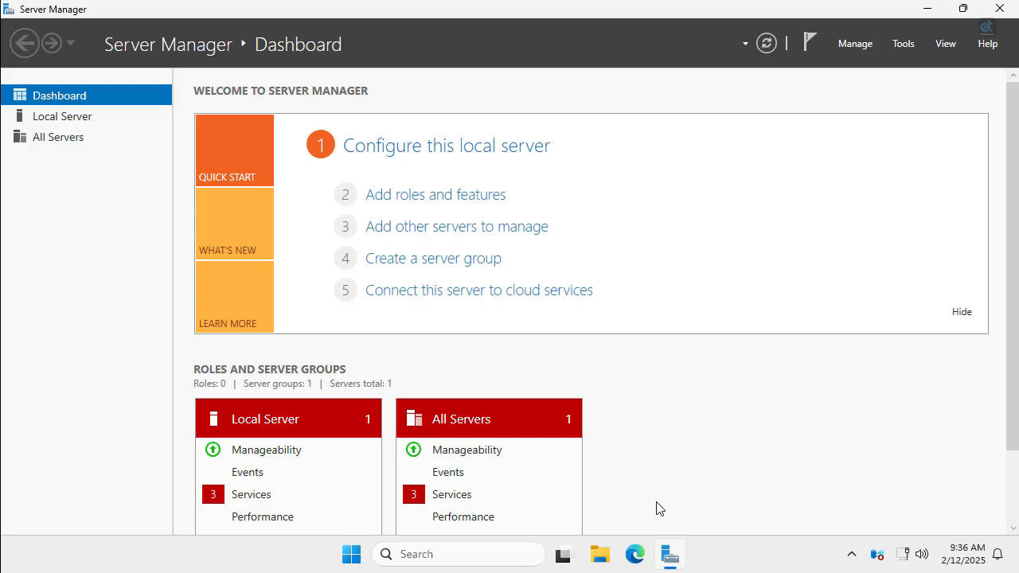
left_click(905, 43)
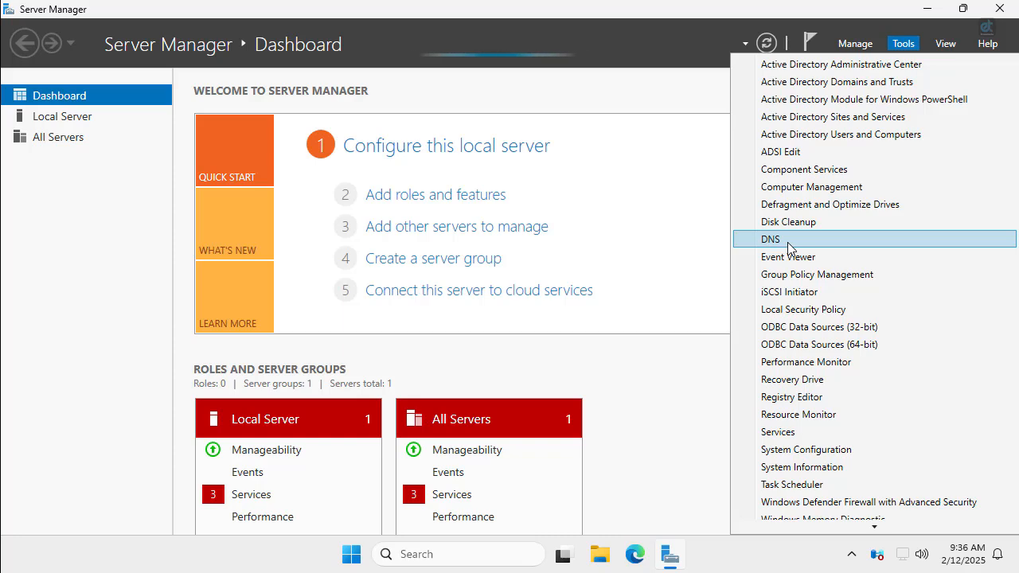
left_click(1000, 14)
left_click(1000, 15)
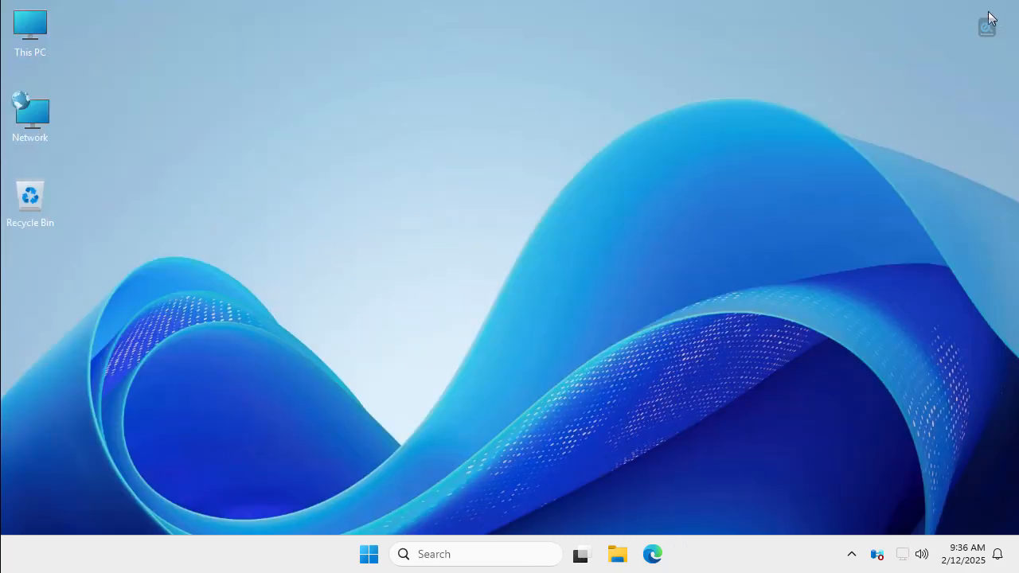
Open Windows Tools maximized from All apps, selecting Active Directory Users and Computers and DNS.
left_click(366, 557)
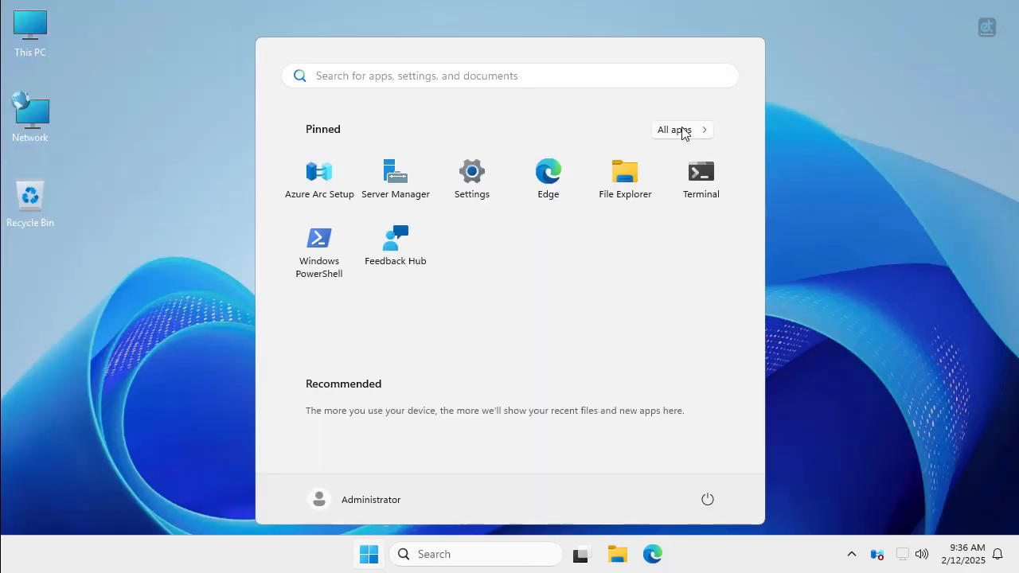
left_click(682, 132)
scroll(540, 247, "down", 6)
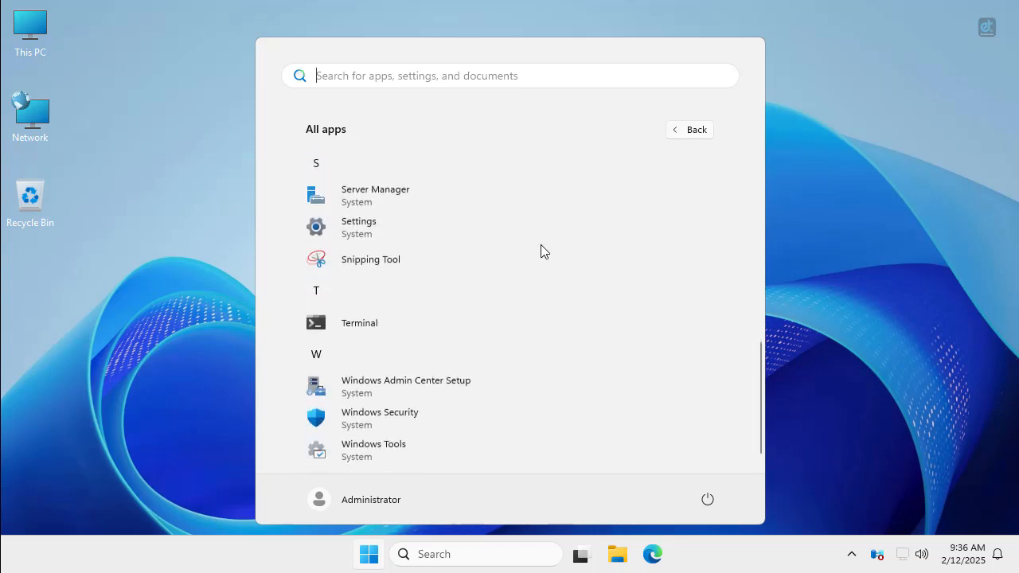
left_click(366, 439)
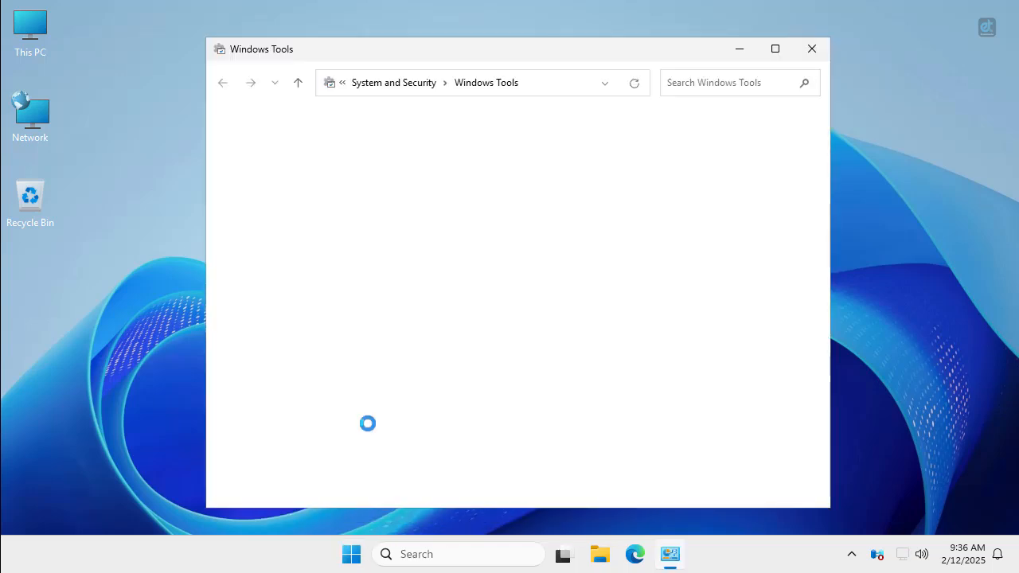
left_click(774, 49)
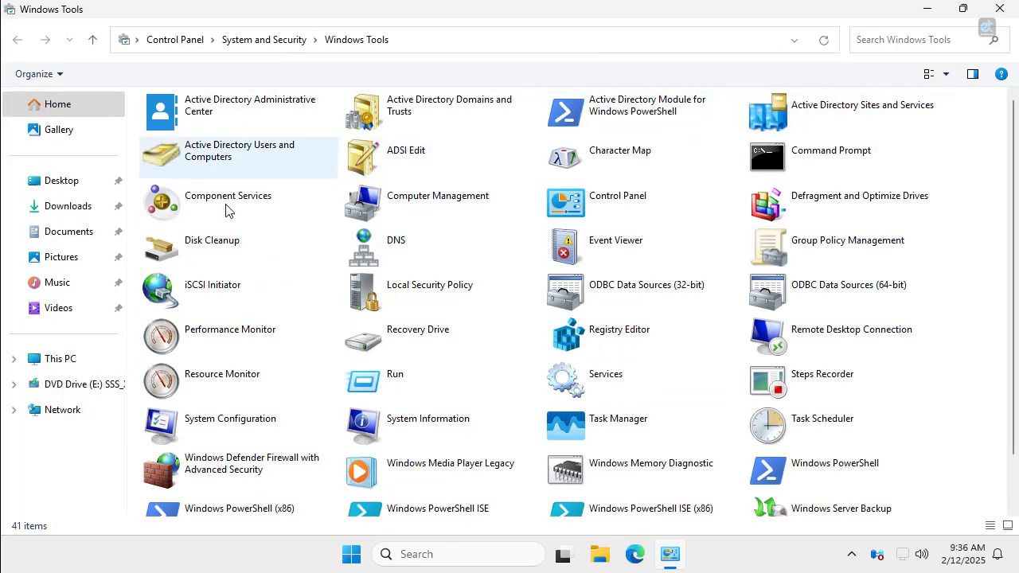
left_click(213, 162)
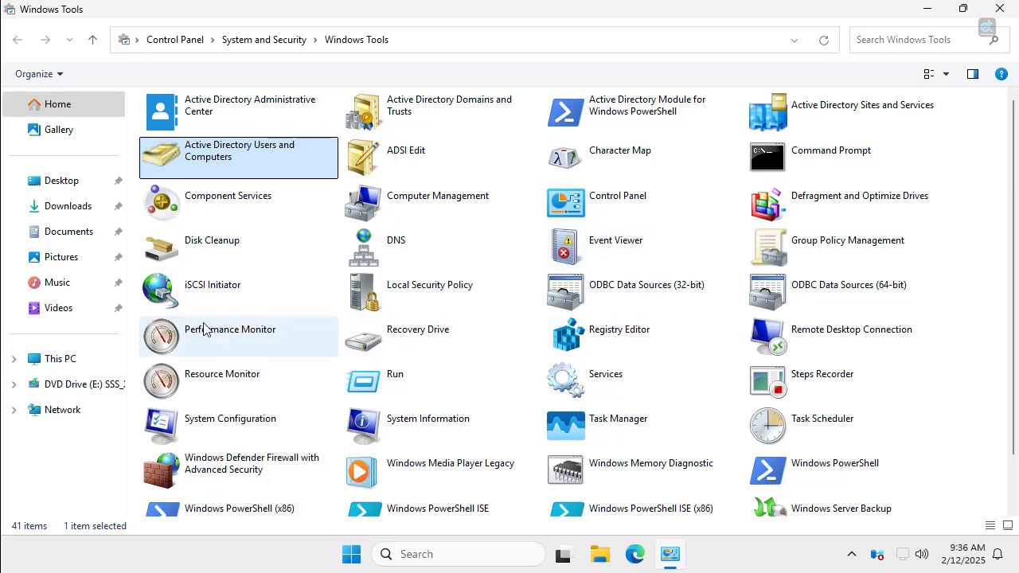
left_click(395, 253)
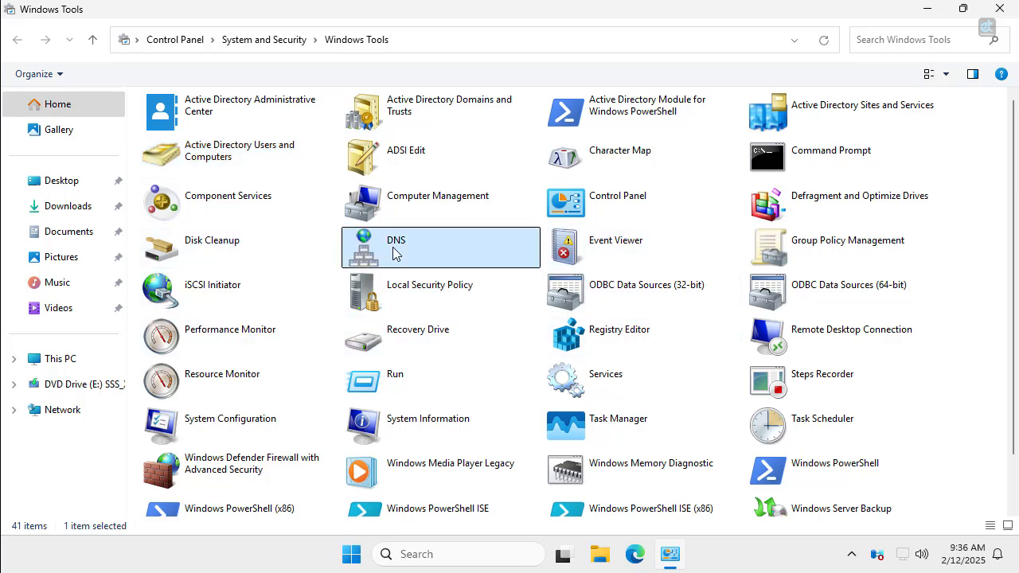
Browse File Explorer to C:\Windows through This PC and Local Disk (C:), scrolling toward NTDS.
key("super+e")
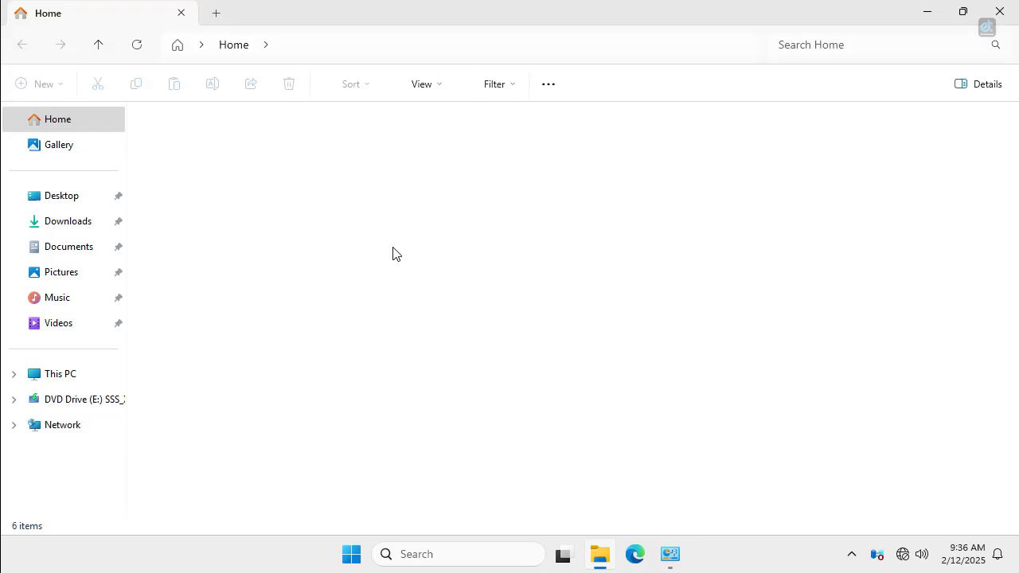
left_click(68, 380)
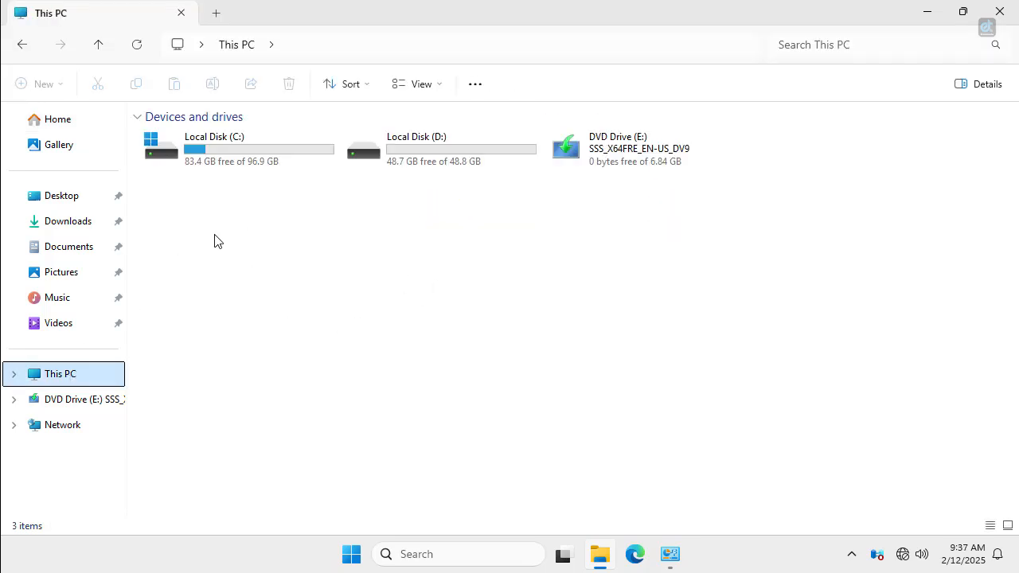
double_click(226, 164)
double_click(171, 228)
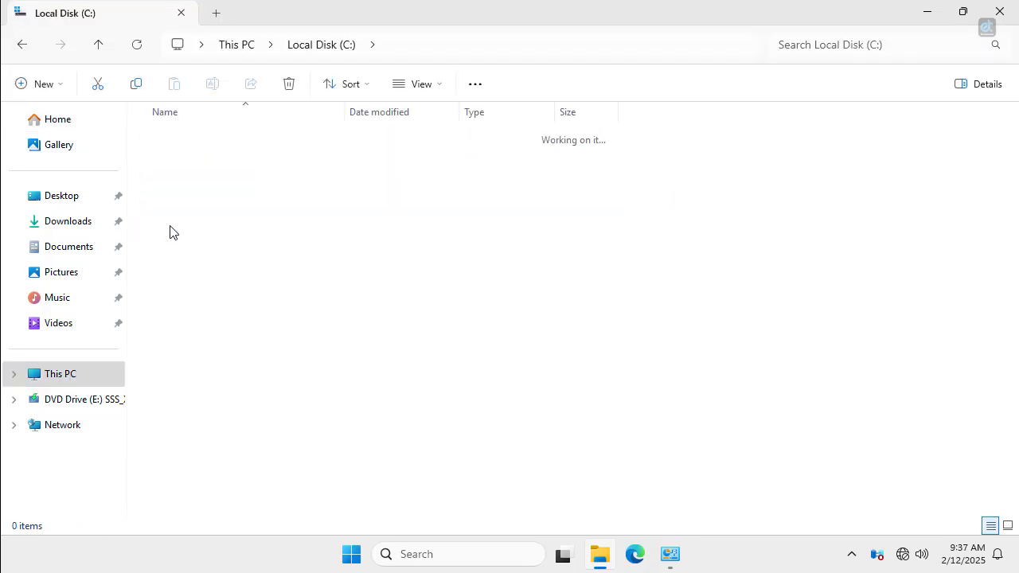
scroll(220, 355, "down", 10)
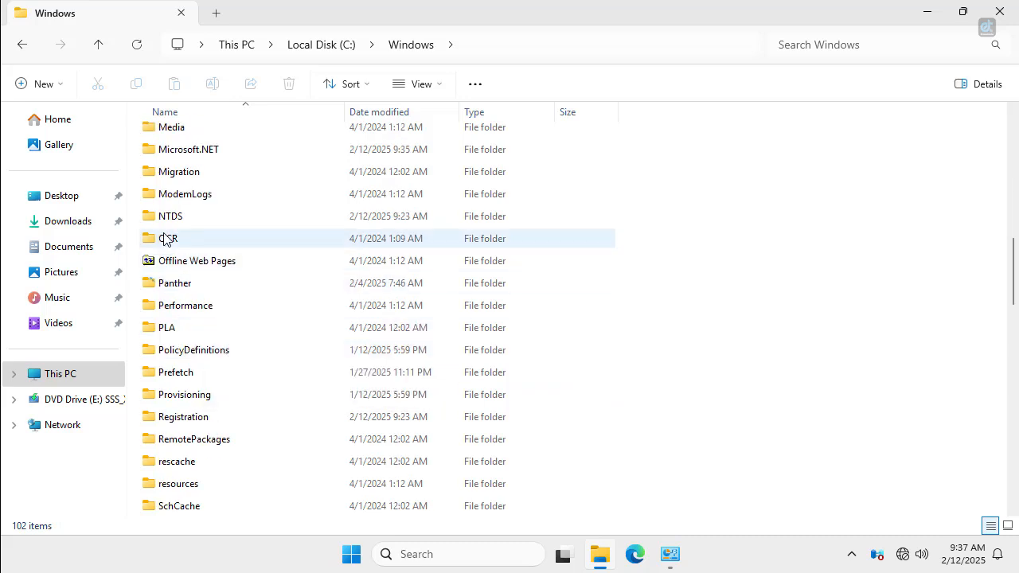
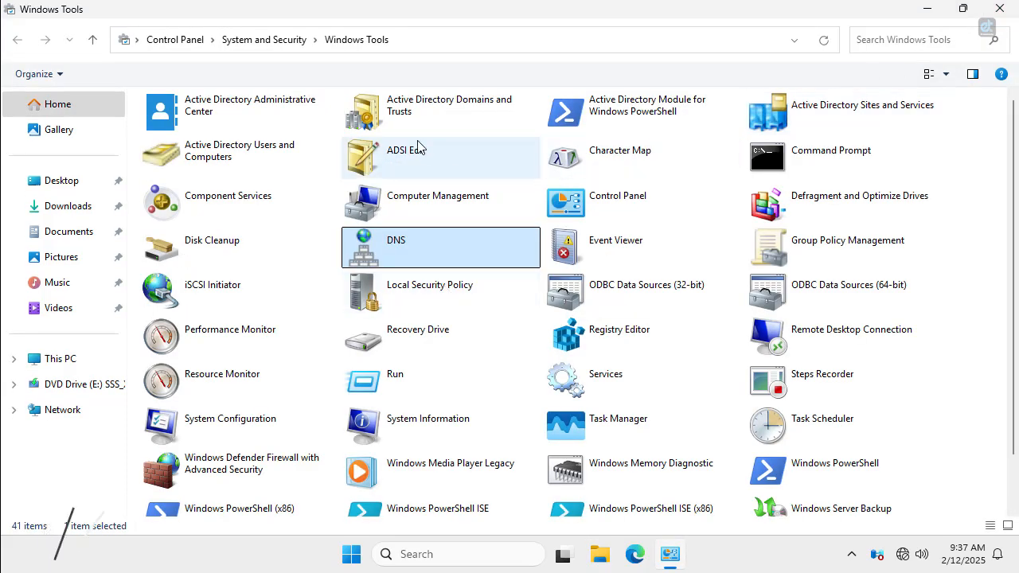
Open Active Directory Users and Computers, view the sileosolutions.com Users container, then close it.
left_click(243, 173)
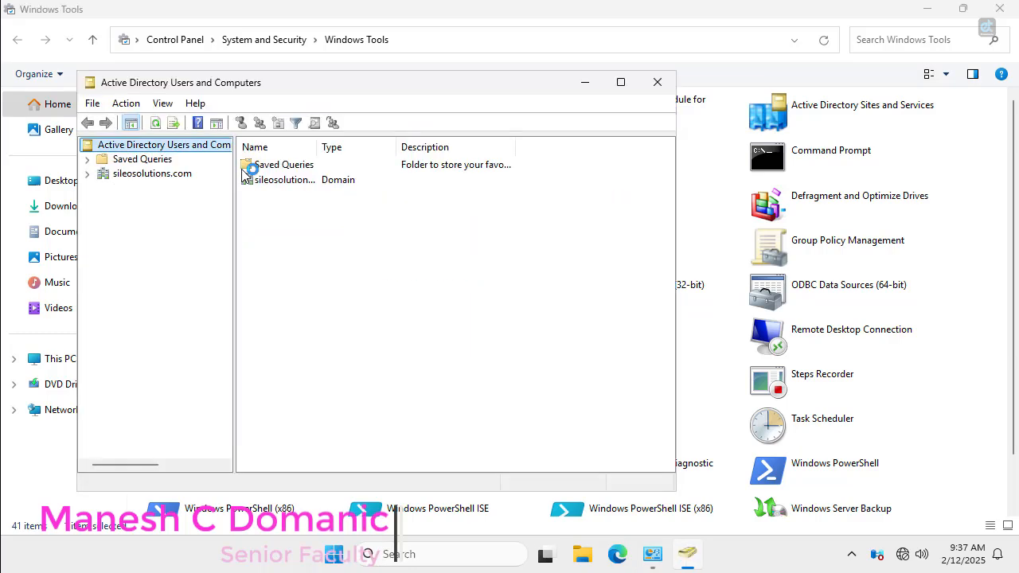
double_click(147, 174)
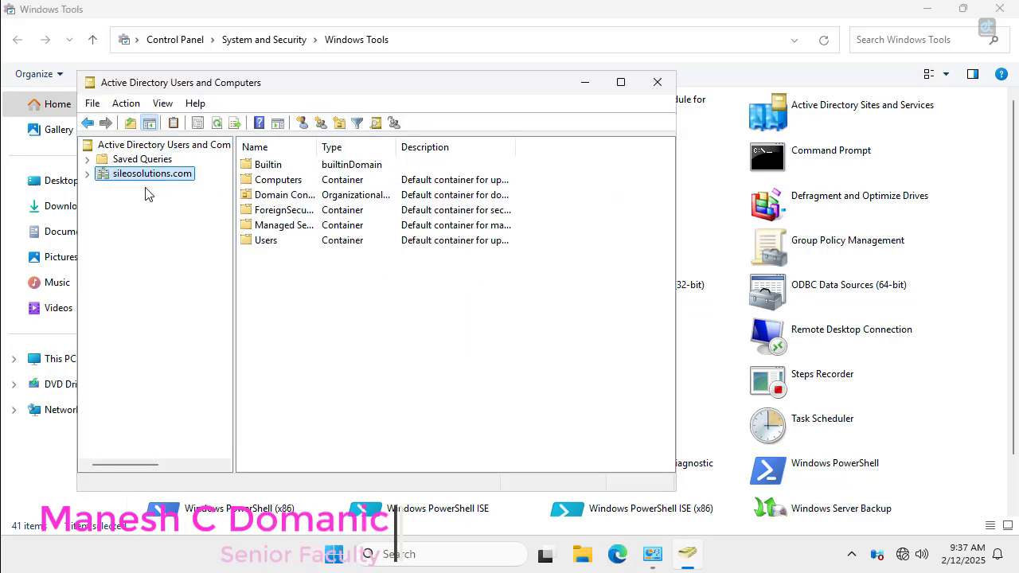
left_click(142, 258)
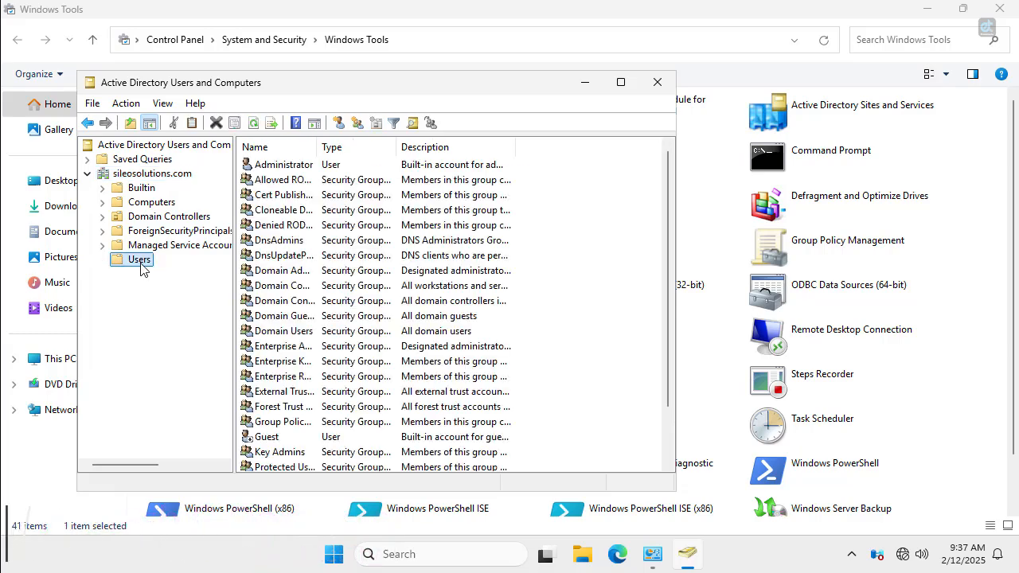
left_click(658, 82)
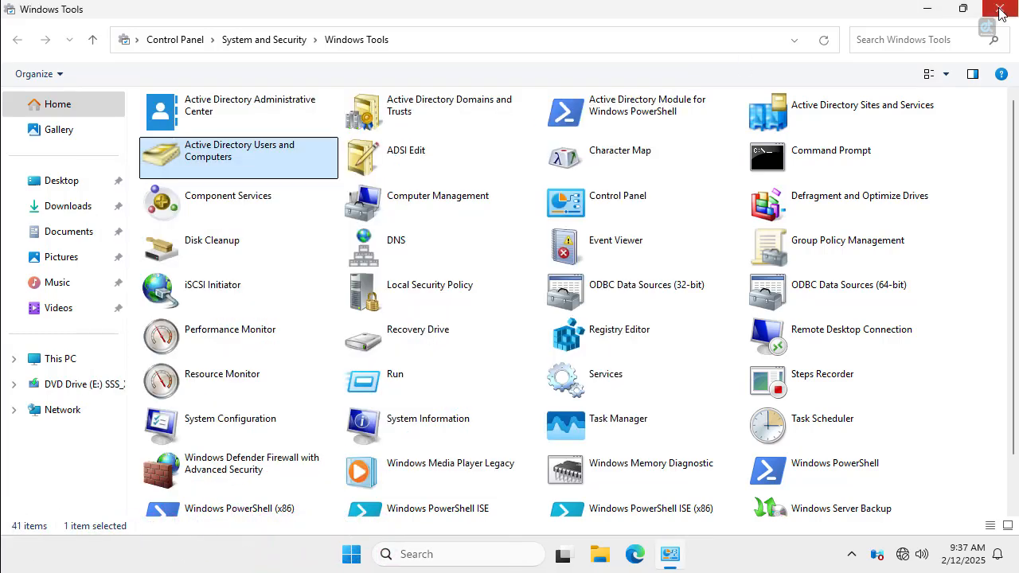
Close Windows Tools and relaunch Active Directory Users and Computers via dsa.msc, maximized.
key("alt+F4")
key("super+r")
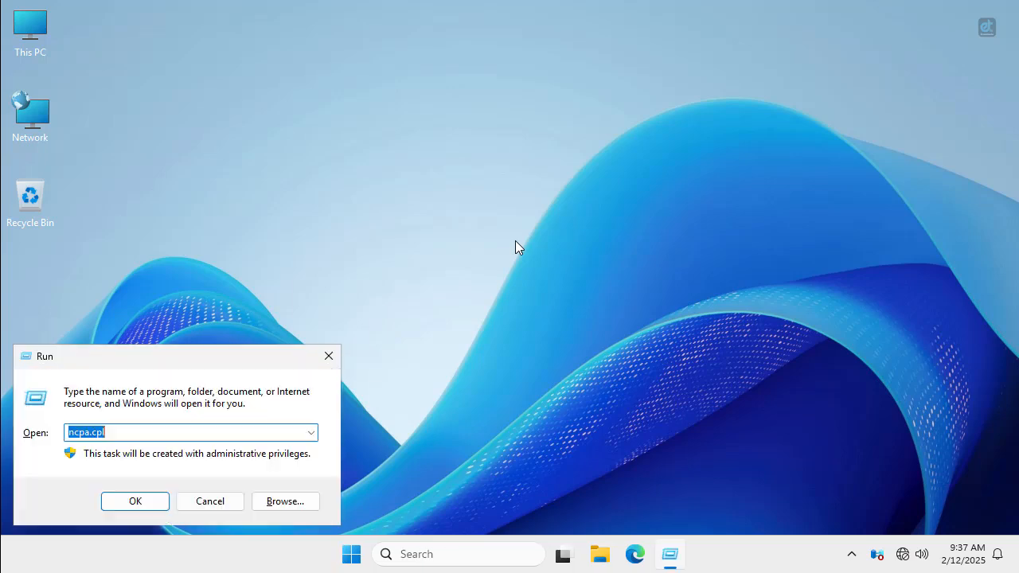
type("dsa.msc")
key("Return")
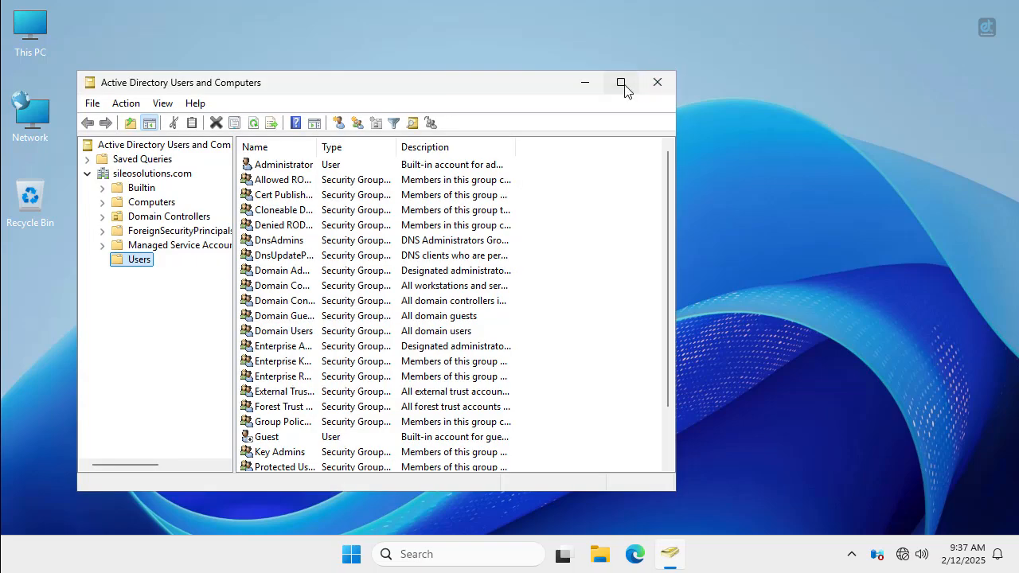
left_click(620, 83)
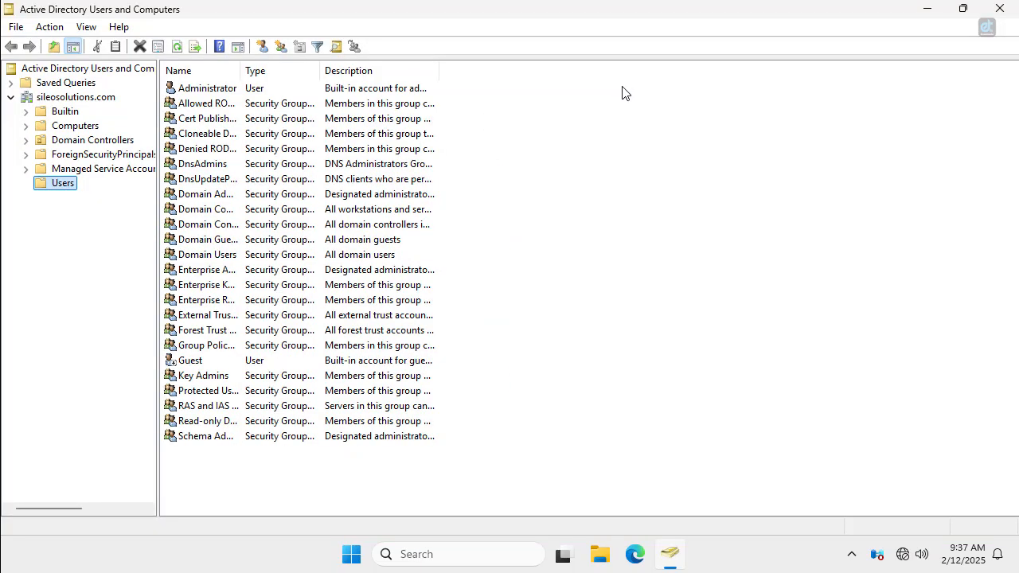
Start a new user in Users with name and logon name msn.
right_click(244, 480)
mouse_move(316, 300)
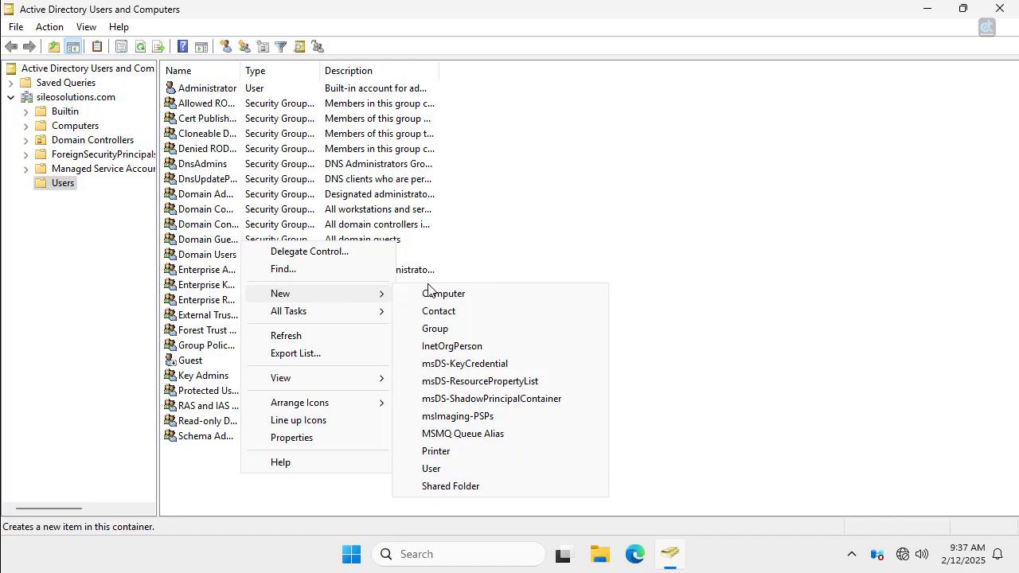
left_click(450, 470)
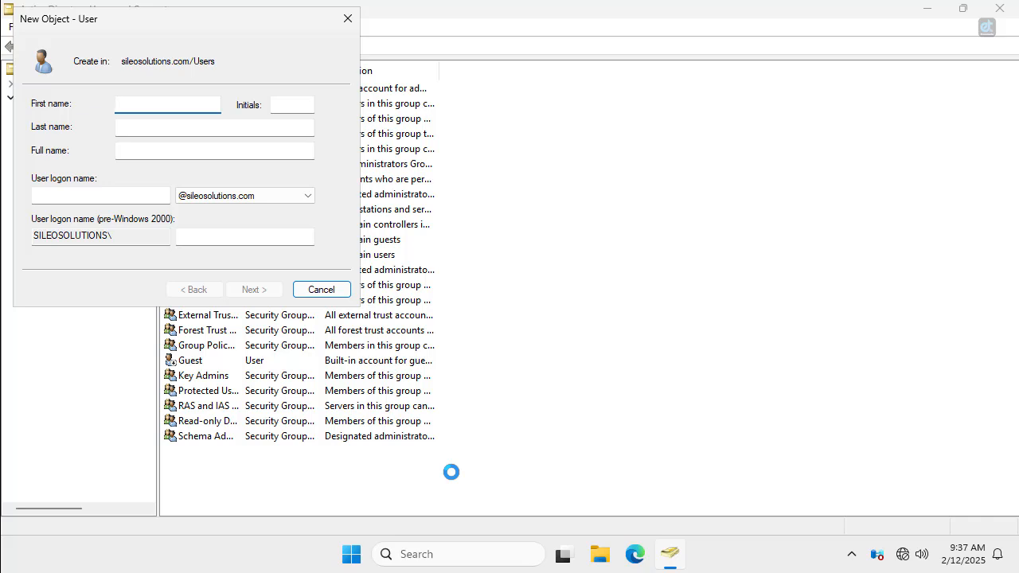
key("Tab")
key("Tab")
key("Tab")
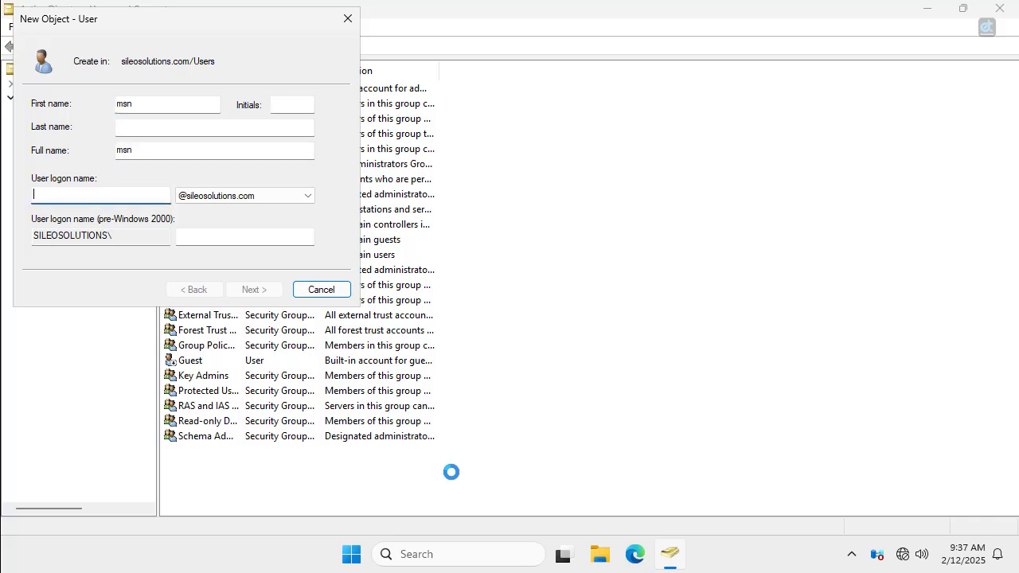
type("msn")
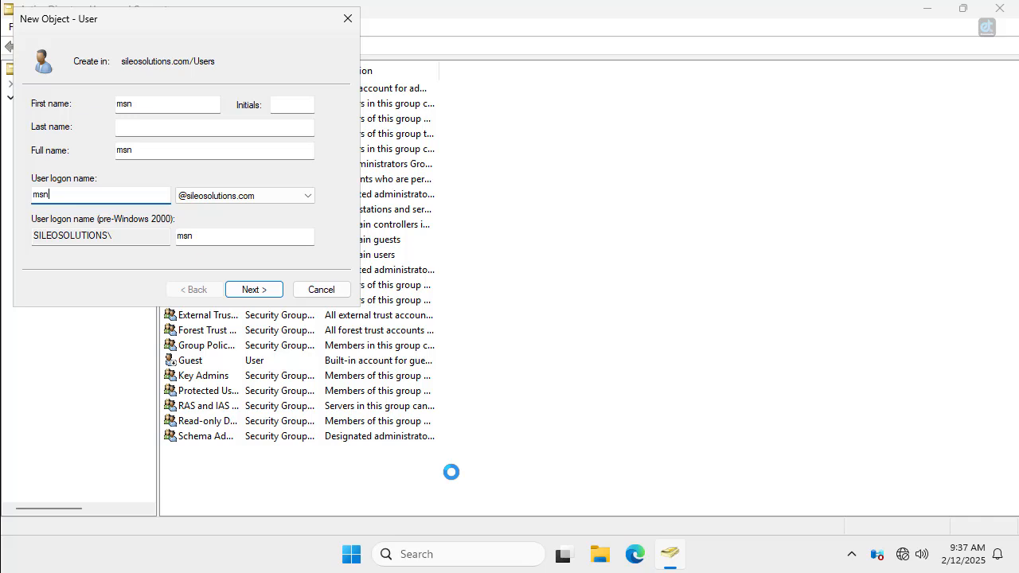
left_click_drag(87, 196, 3, 189)
left_click(252, 289)
Enter and confirm the account password, set user cannot change it and never expires, and finish.
type("P")
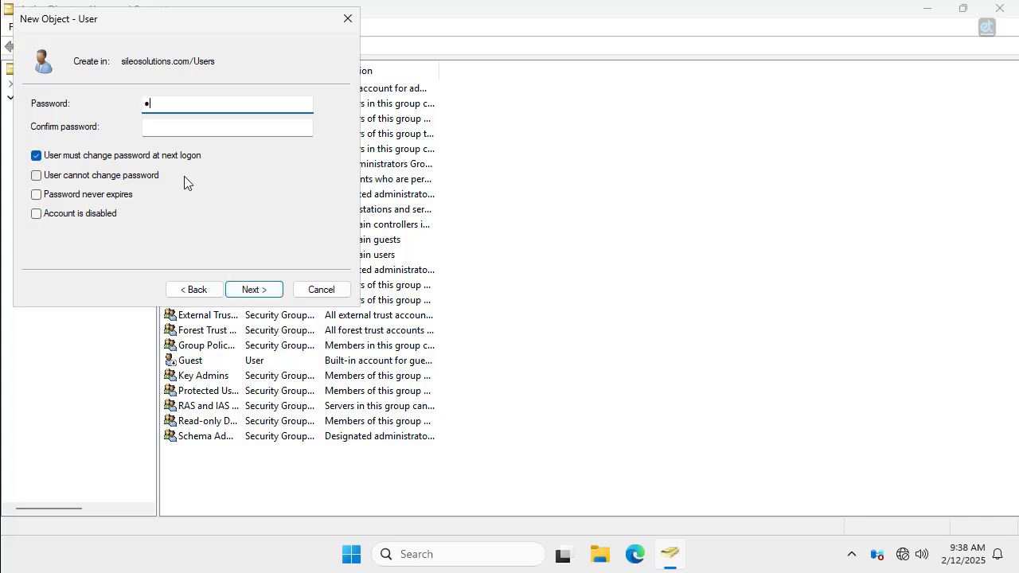
type("@ssw0r")
key("Tab")
type("P@")
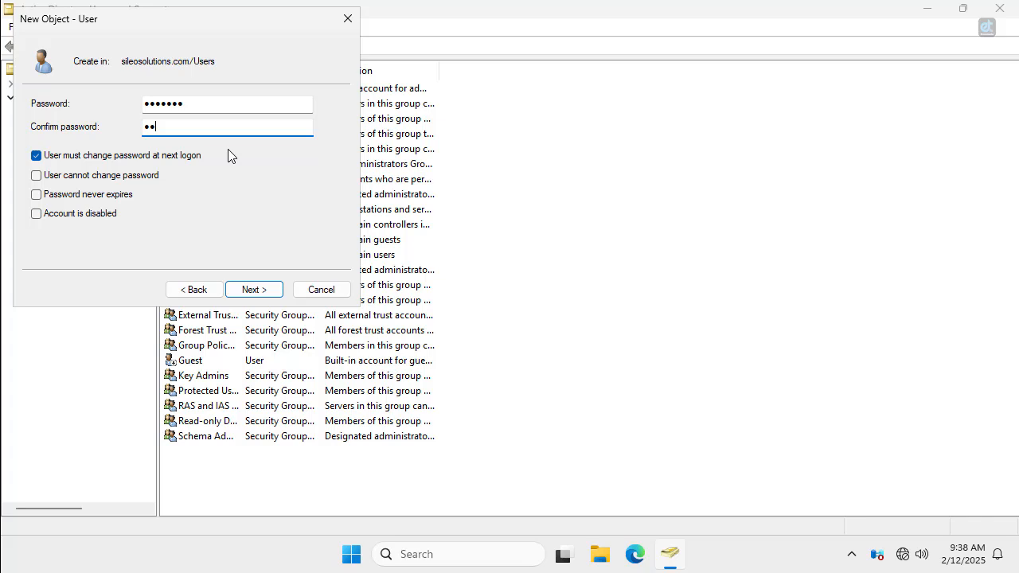
type("ssw0r")
left_click(50, 157)
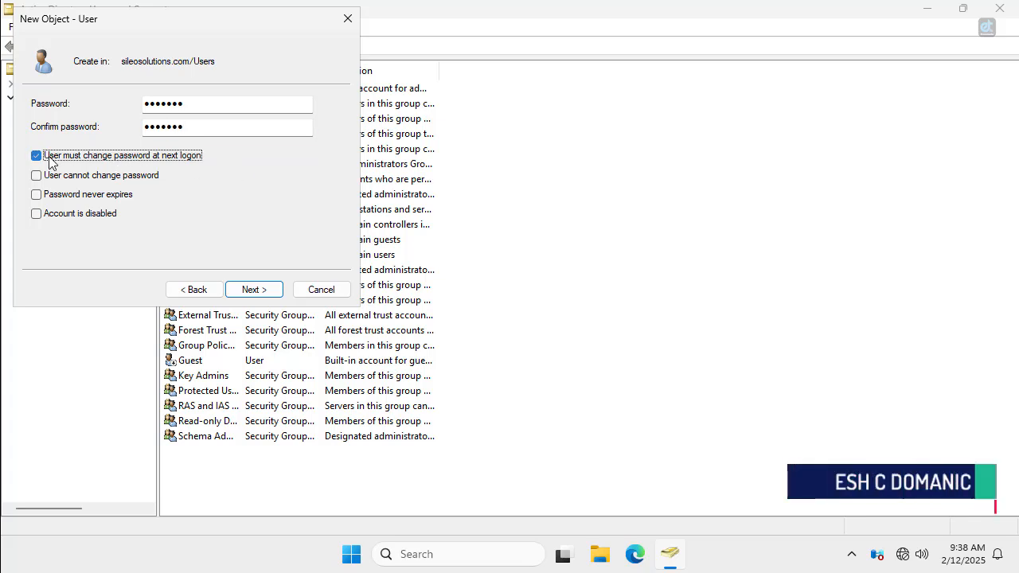
left_click(102, 159)
left_click(93, 180)
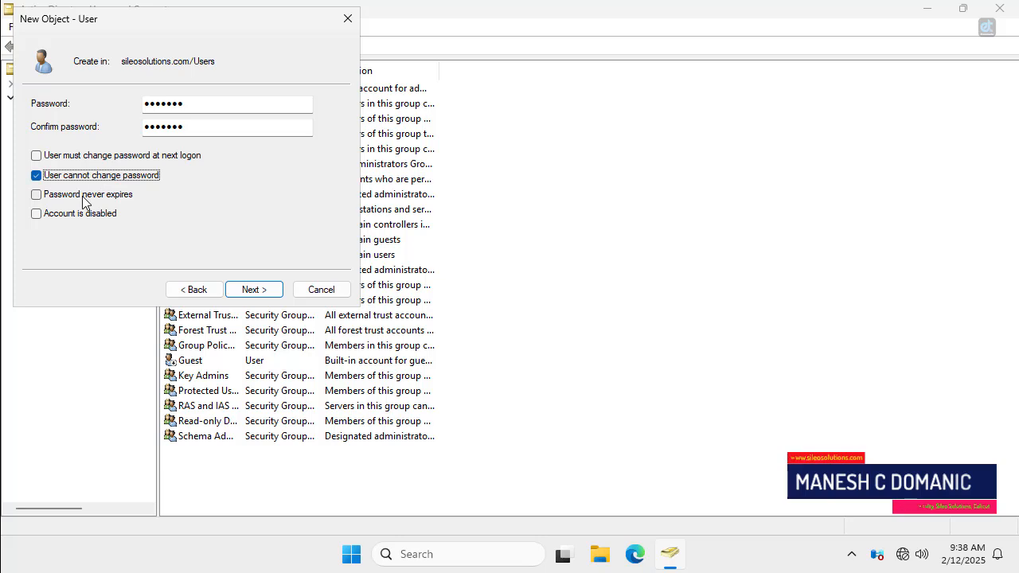
left_click(83, 197)
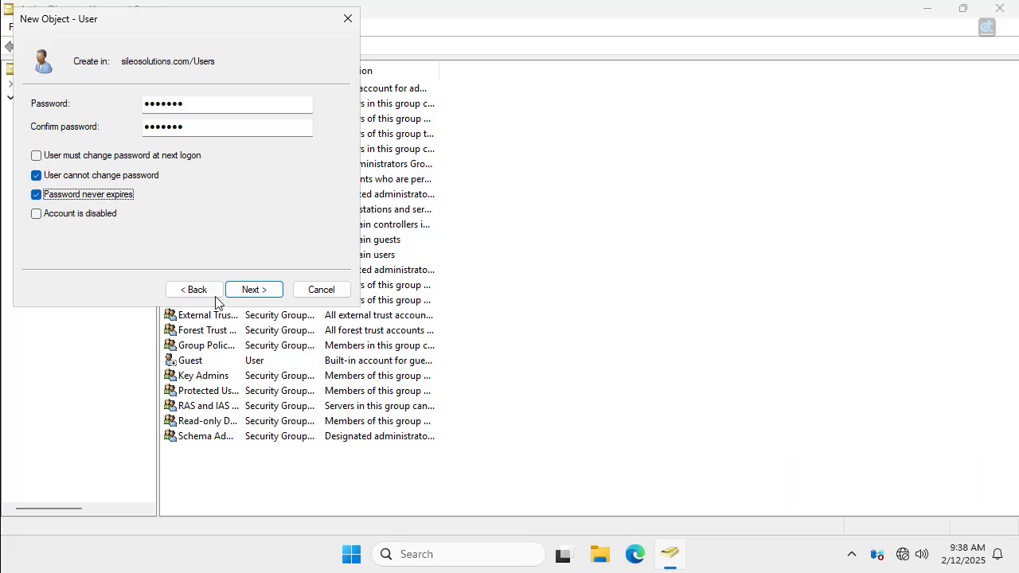
left_click(248, 291)
left_click(253, 290)
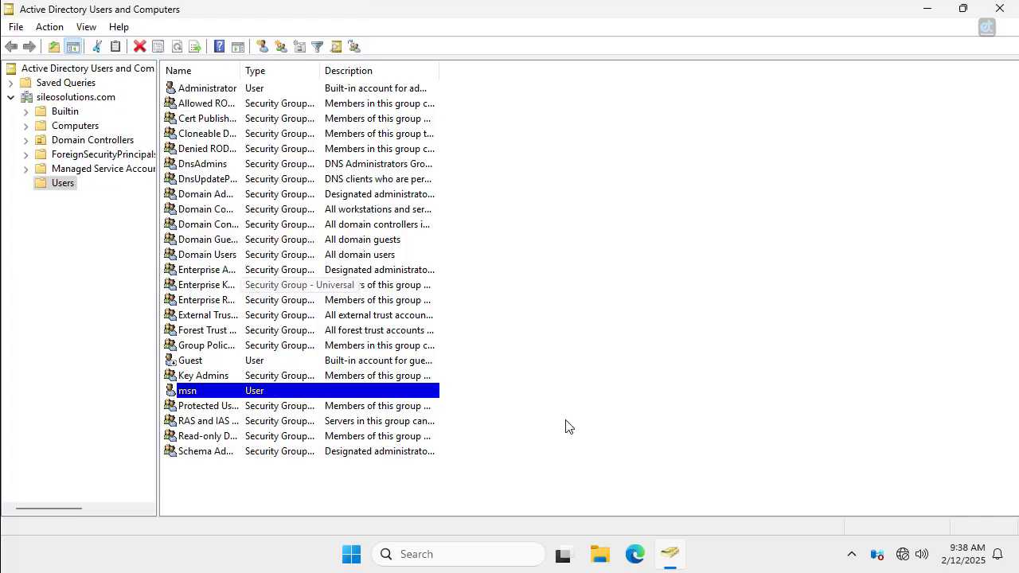
Deny msn logon from 6 PM to midnight on every day of the week.
double_click(230, 391)
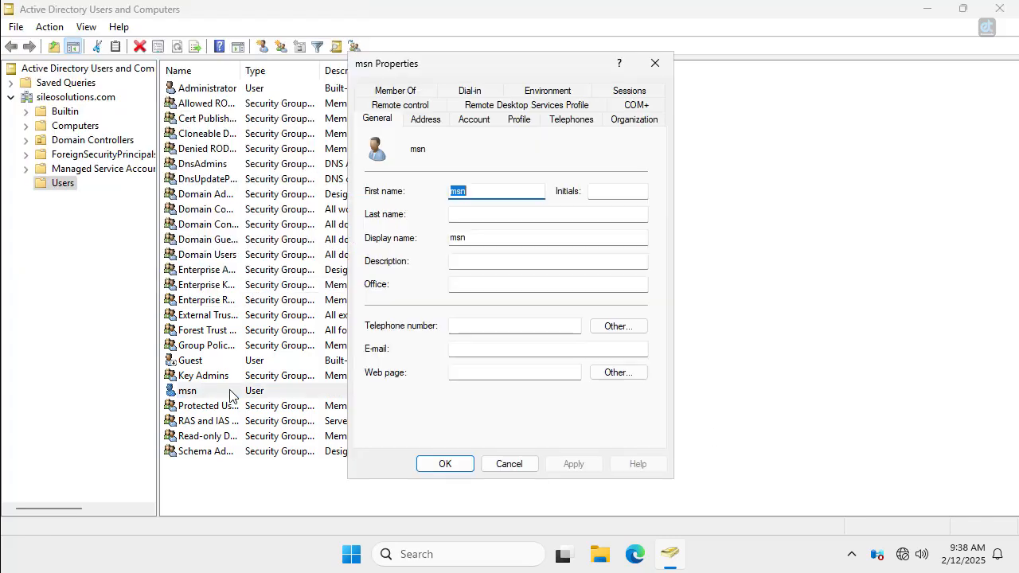
left_click_drag(545, 58, 698, 45)
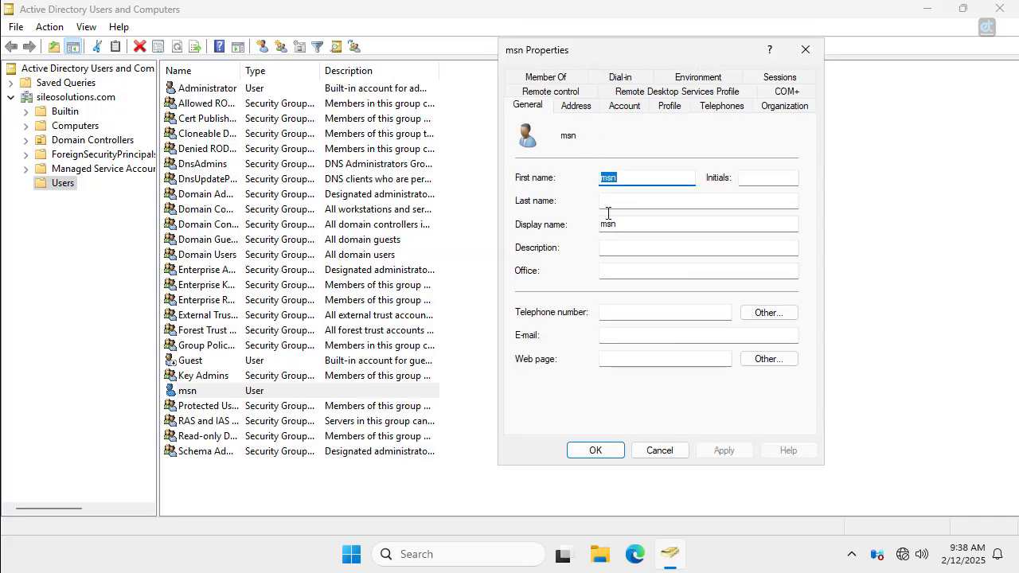
left_click(574, 106)
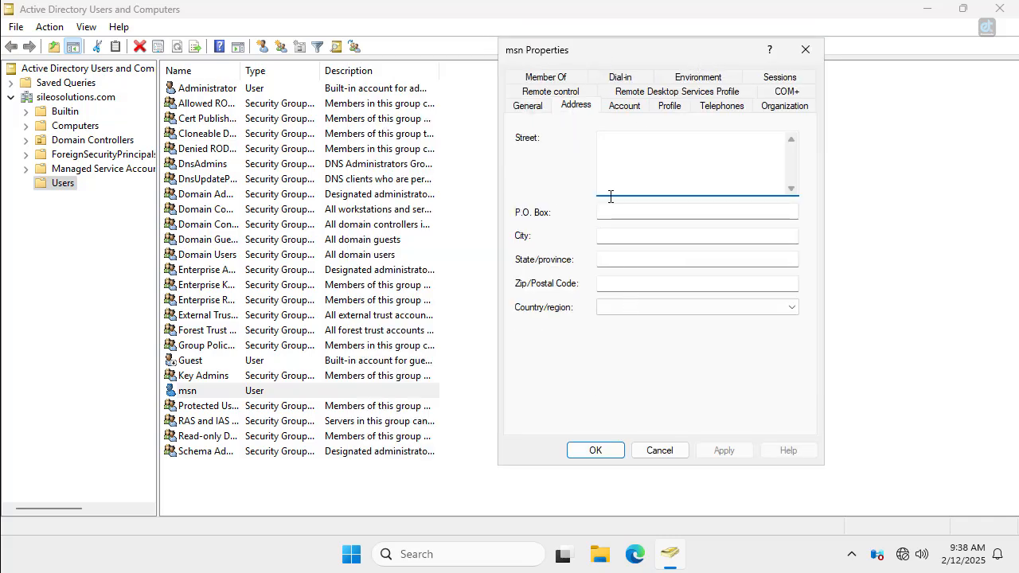
left_click(621, 107)
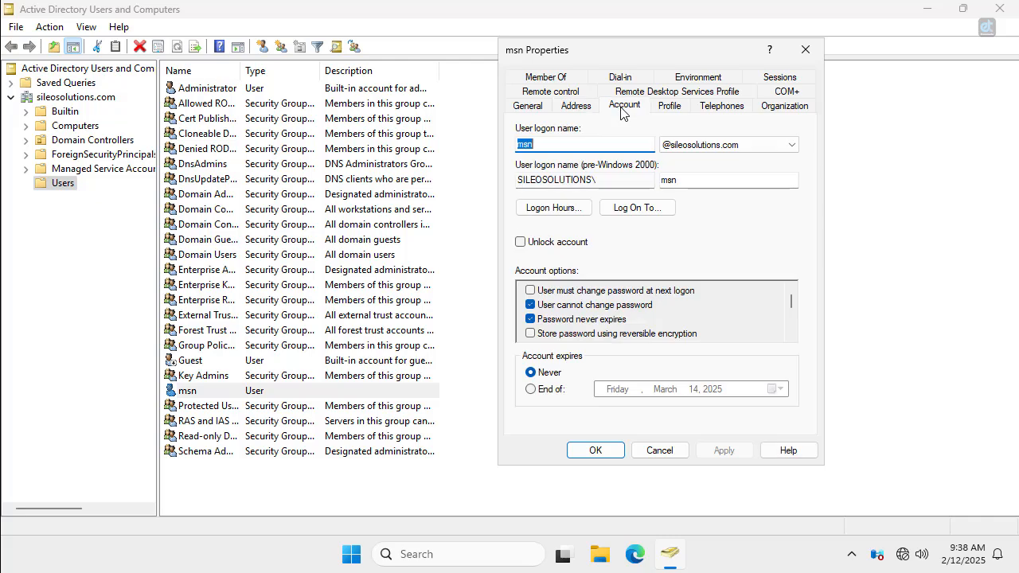
left_click(553, 208)
left_click_drag(672, 211, 714, 350)
left_click(758, 268)
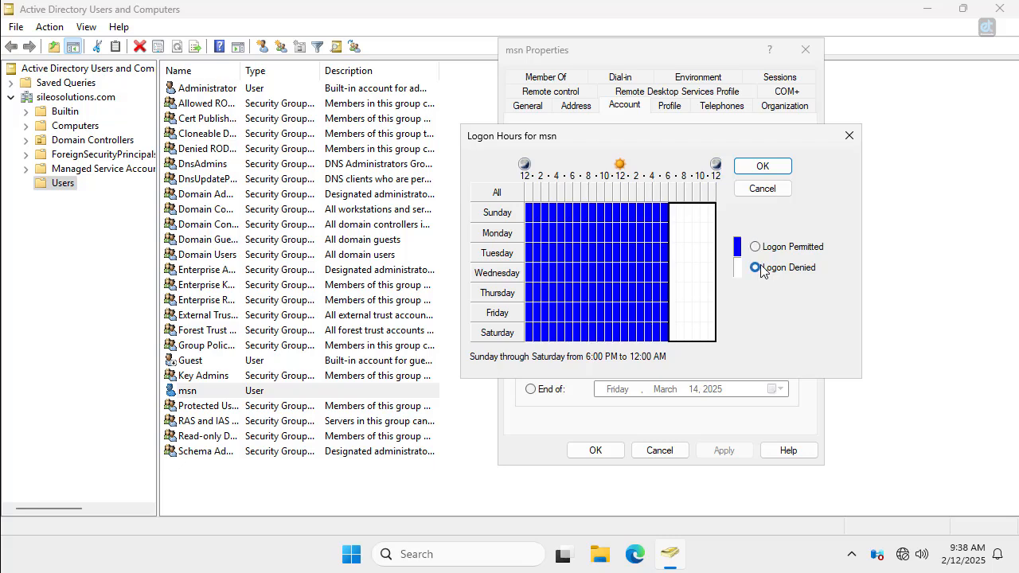
left_click(762, 166)
Review the Log On To computer restrictions without saving, then save the msn properties.
left_click(626, 209)
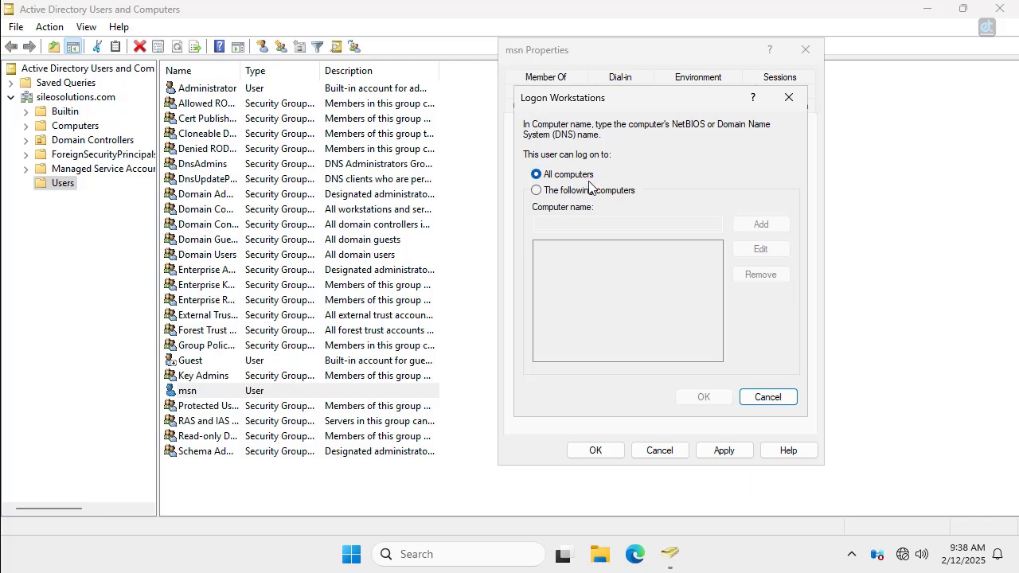
left_click(585, 191)
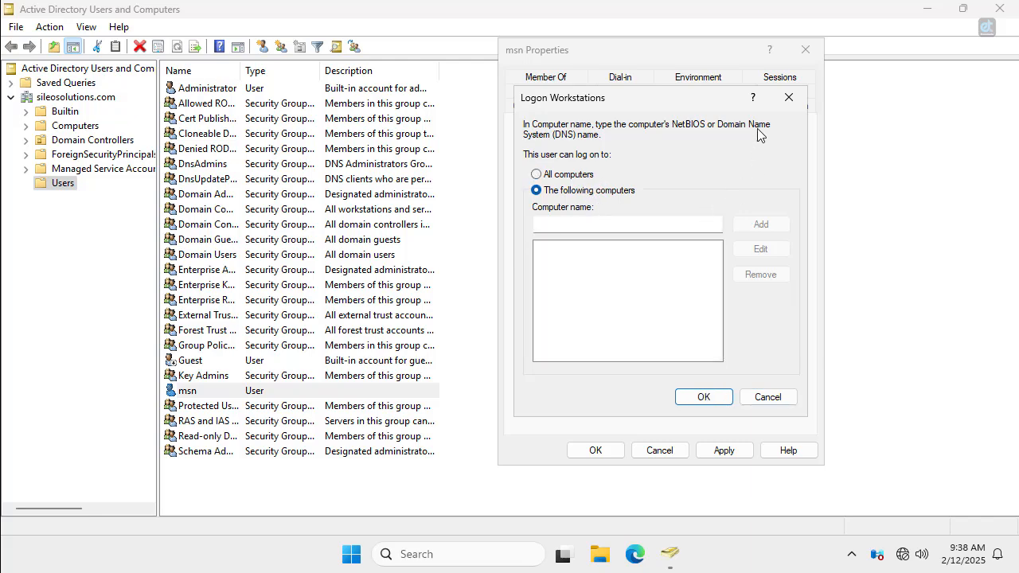
left_click(788, 97)
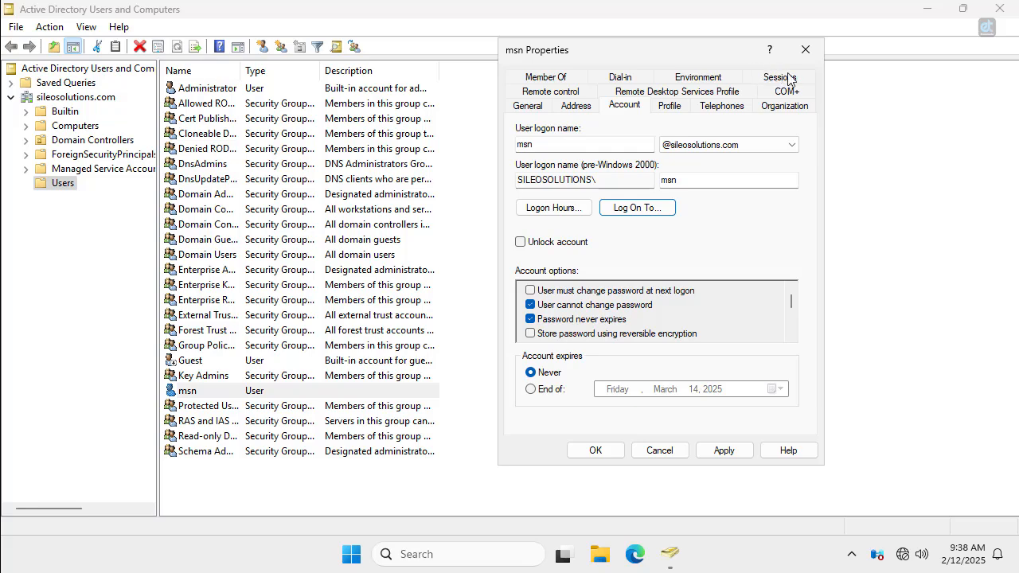
left_click(595, 451)
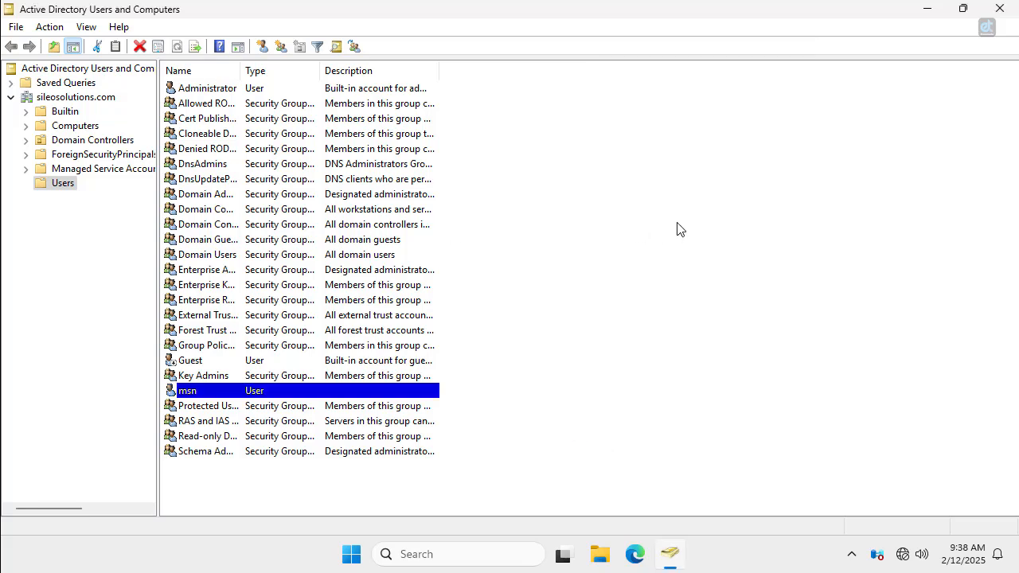
Close Active Directory Users and Computers and open This PC's Properties About page.
left_click(101, 100)
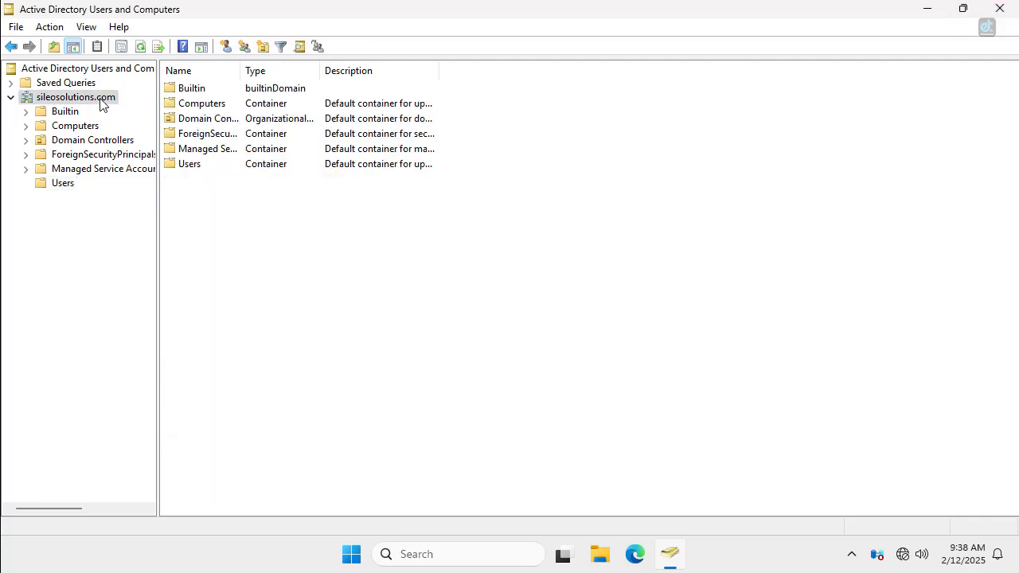
left_click(1000, 10)
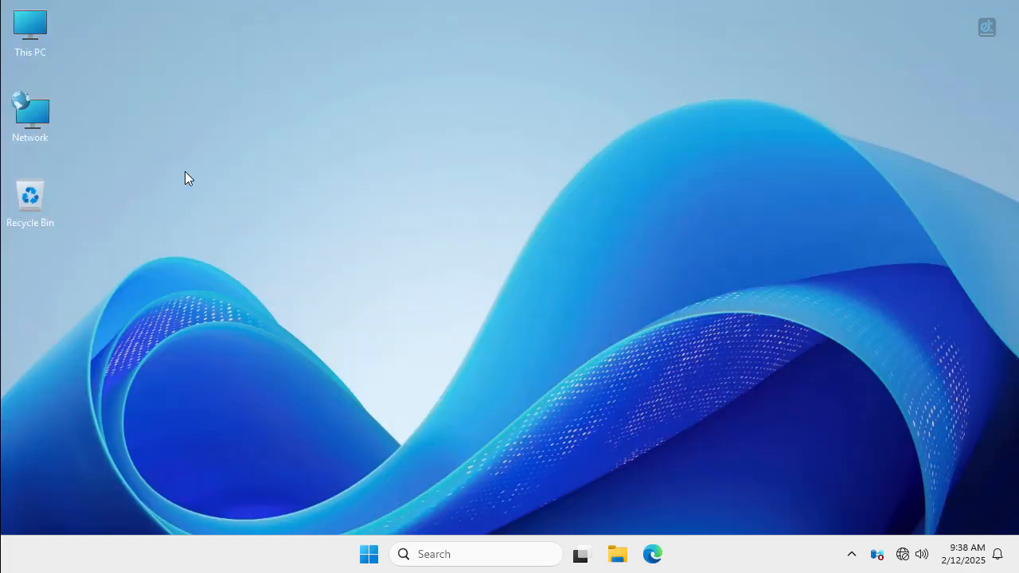
right_click(45, 29)
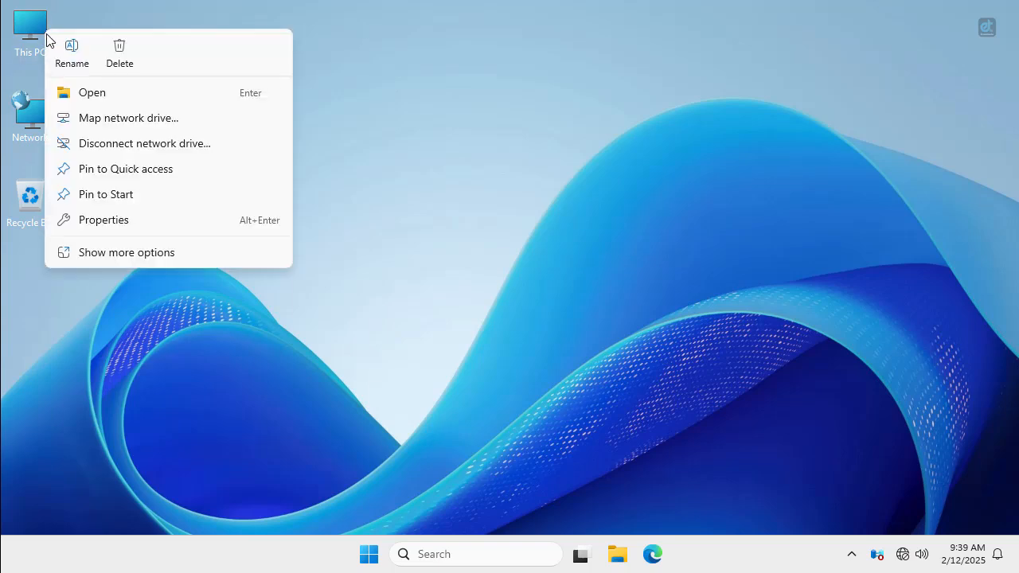
left_click(105, 253)
left_click(125, 216)
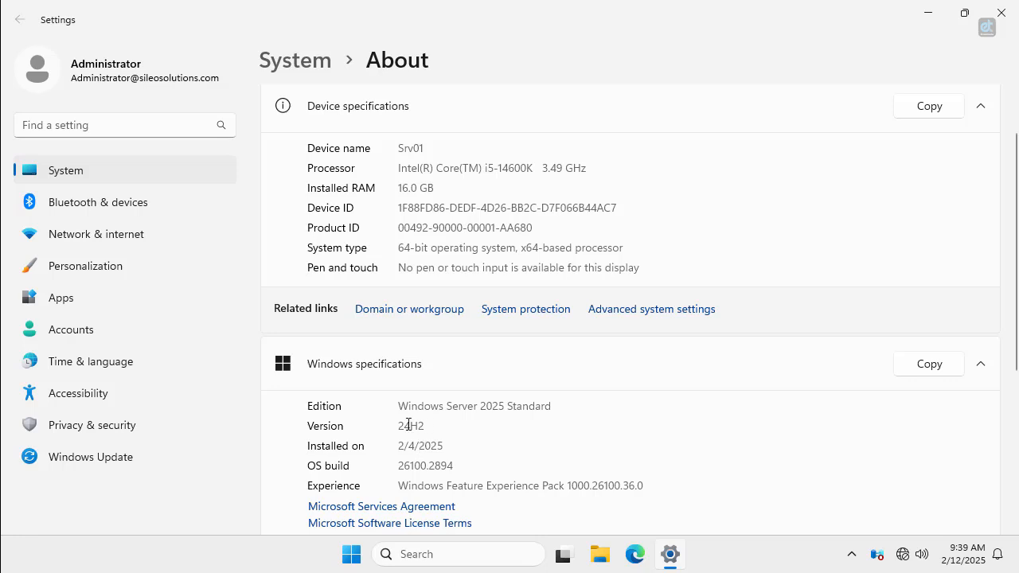
Review the About details for Srv01, including Windows version 24H2, then close Settings.
double_click(408, 424)
scroll(481, 413, "down", 2)
scroll(502, 412, "up", 3)
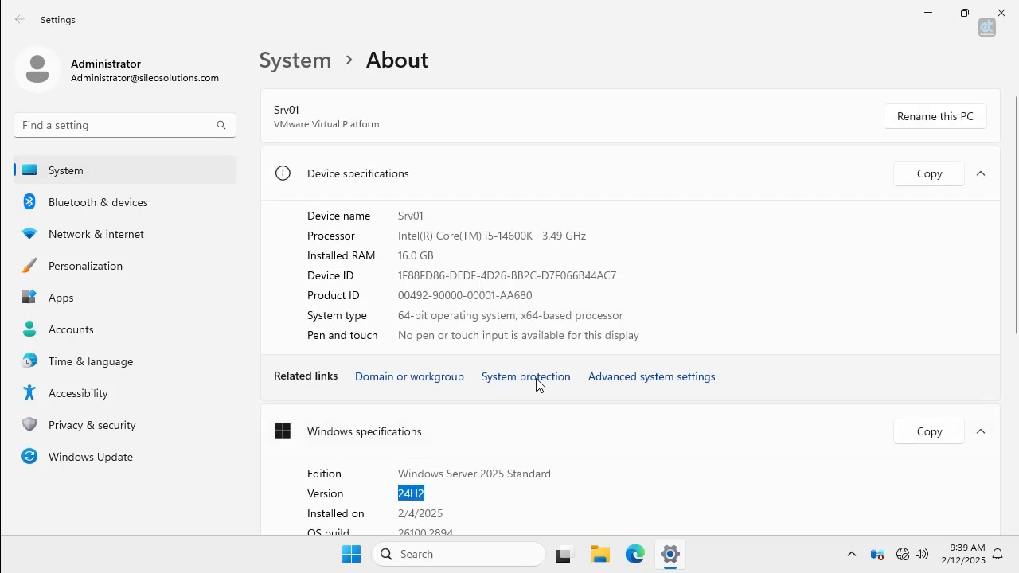
scroll(571, 336, "down", 2)
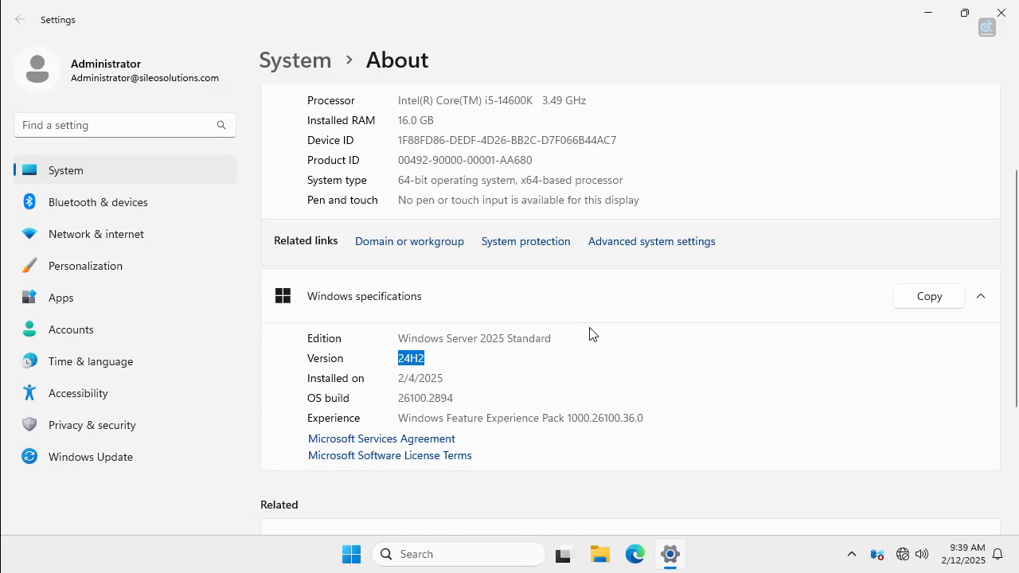
scroll(591, 334, "up", 2)
left_click(1000, 12)
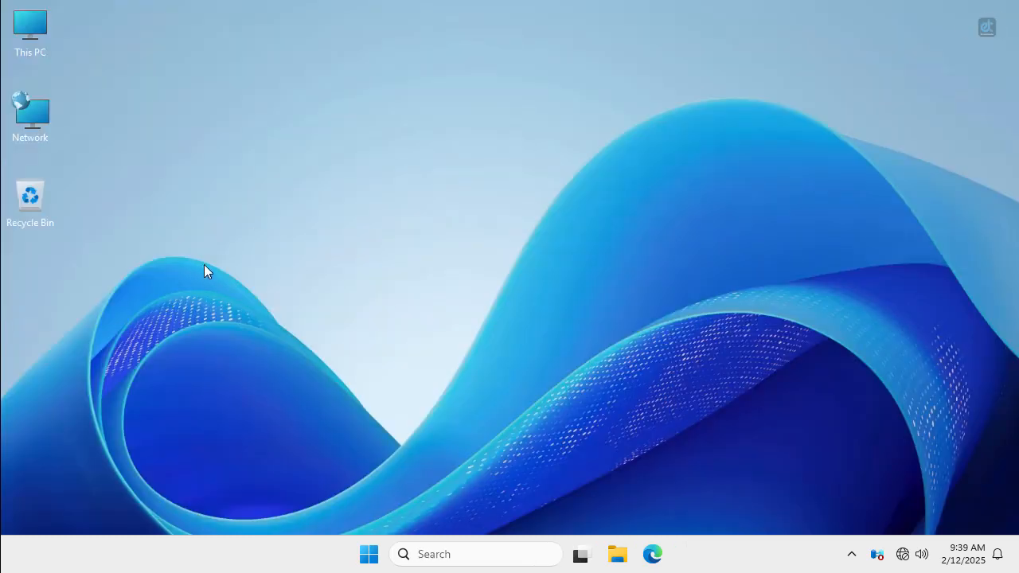